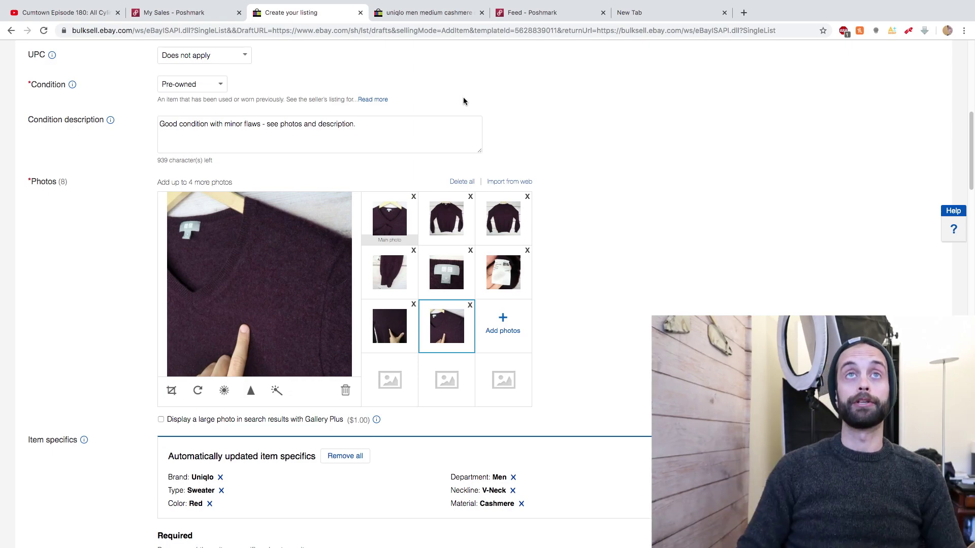
# Review the eBay sweater draft's title, condition, photos and item specifics
pyautogui.moveTo(531, 25)
pyautogui.scroll(8, 504, 245)
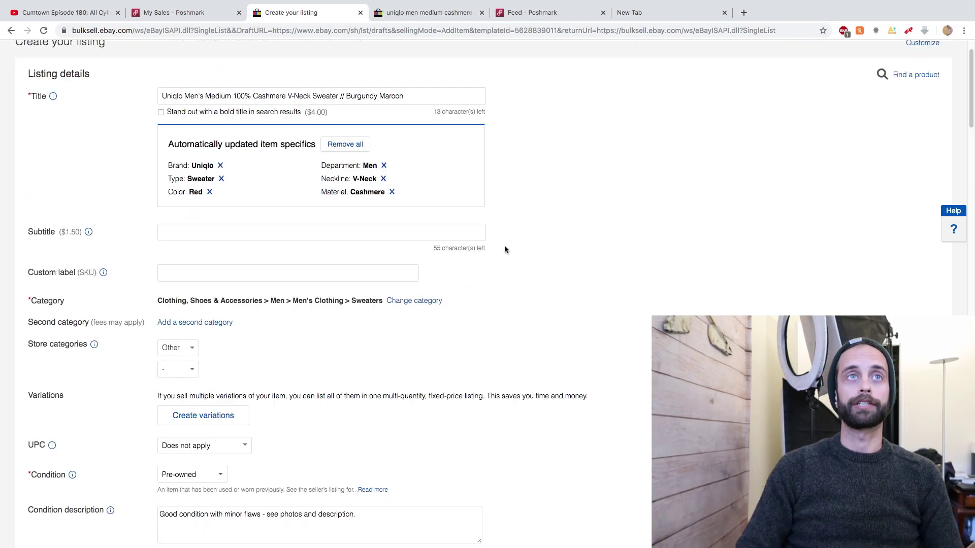
pyautogui.scroll(-6, 494, 277)
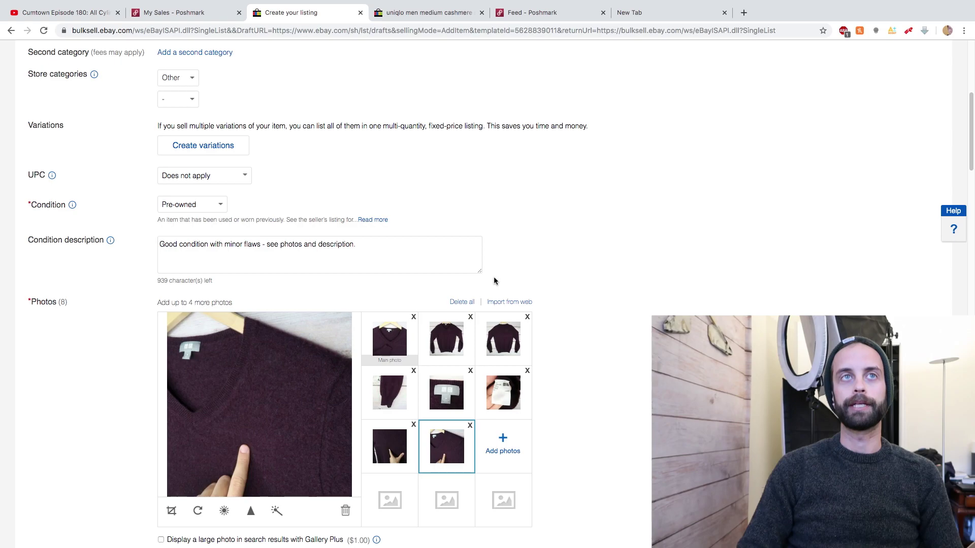
pyautogui.scroll(-2, 493, 277)
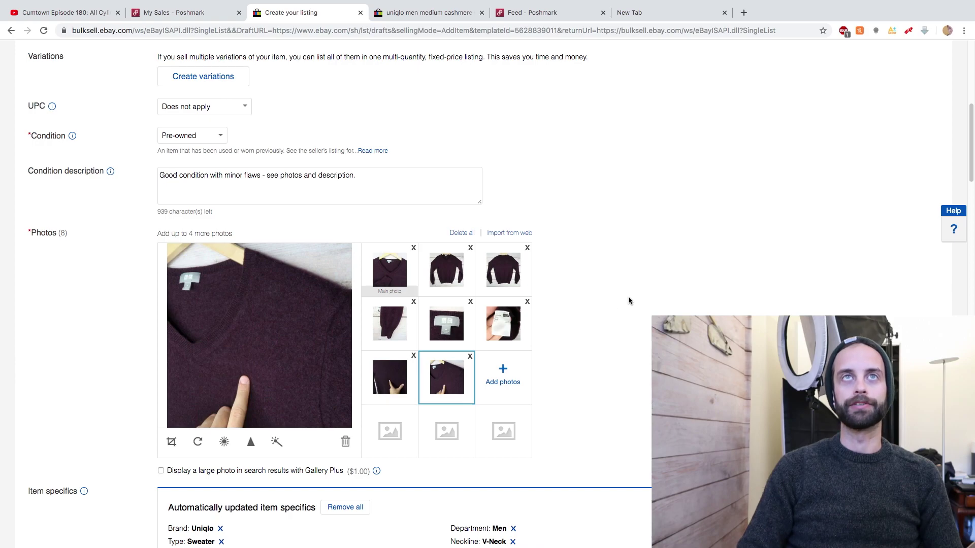
pyautogui.scroll(-1, 596, 325)
pyautogui.scroll(-3, 596, 325)
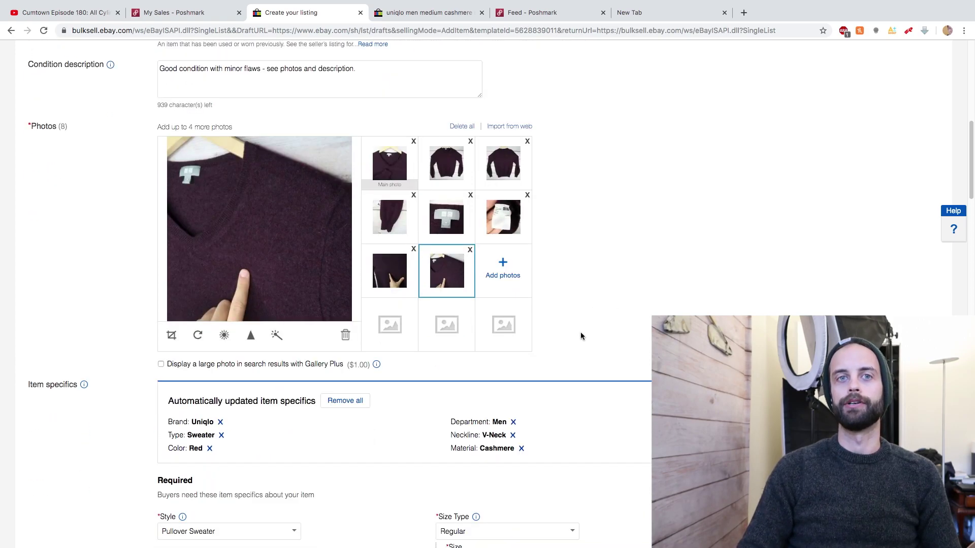
pyautogui.scroll(10, 573, 340)
pyautogui.scroll(-4, 544, 346)
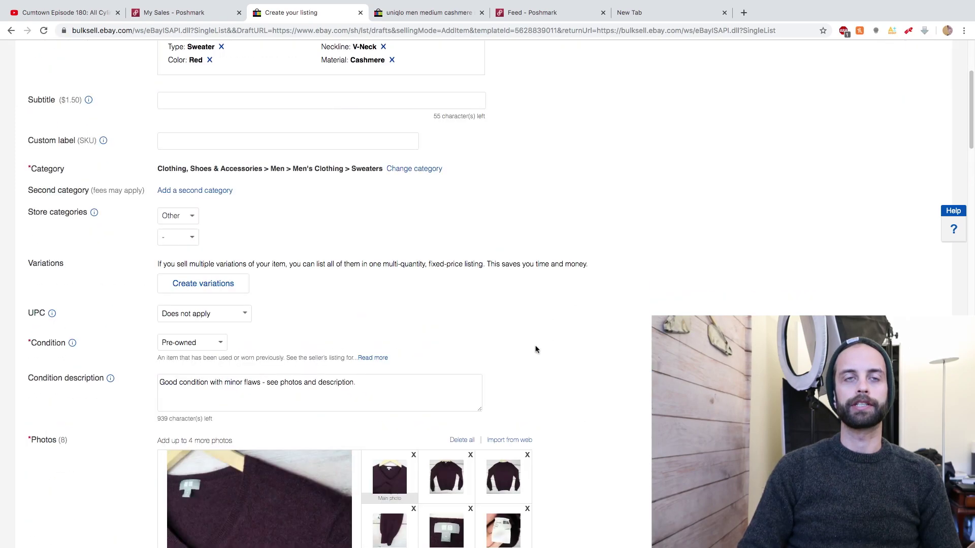
pyautogui.scroll(-9, 536, 349)
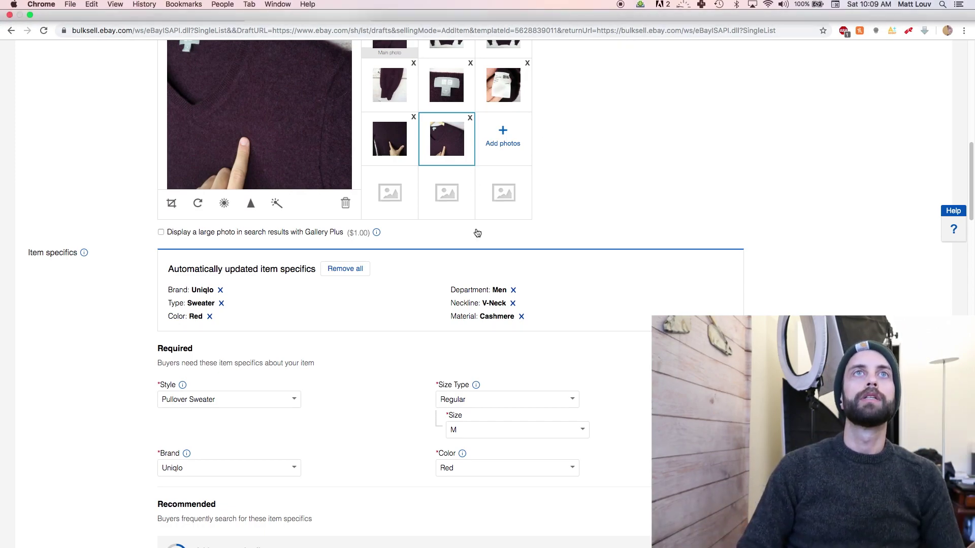
pyautogui.scroll(15, 477, 233)
pyautogui.scroll(-15, 479, 295)
pyautogui.scroll(-10, 479, 295)
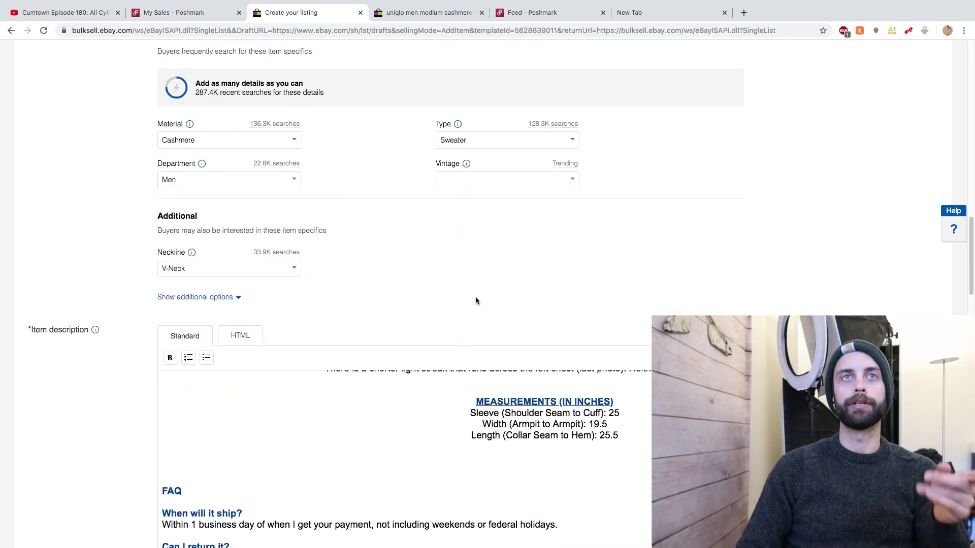
# Review the eBay draft's item description, FAQ, price, shipping and promotion settings
pyautogui.scroll(-4, 474, 308)
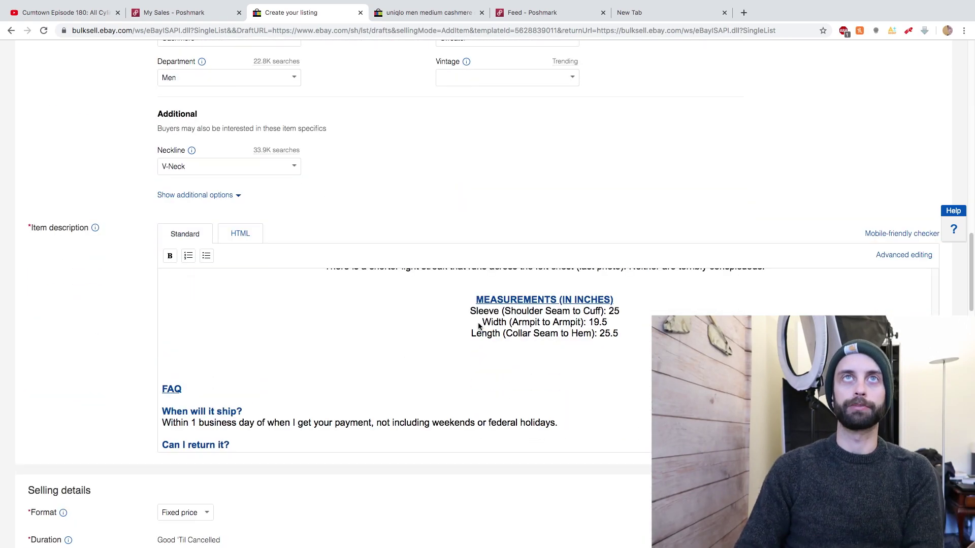
pyautogui.scroll(-1, 479, 327)
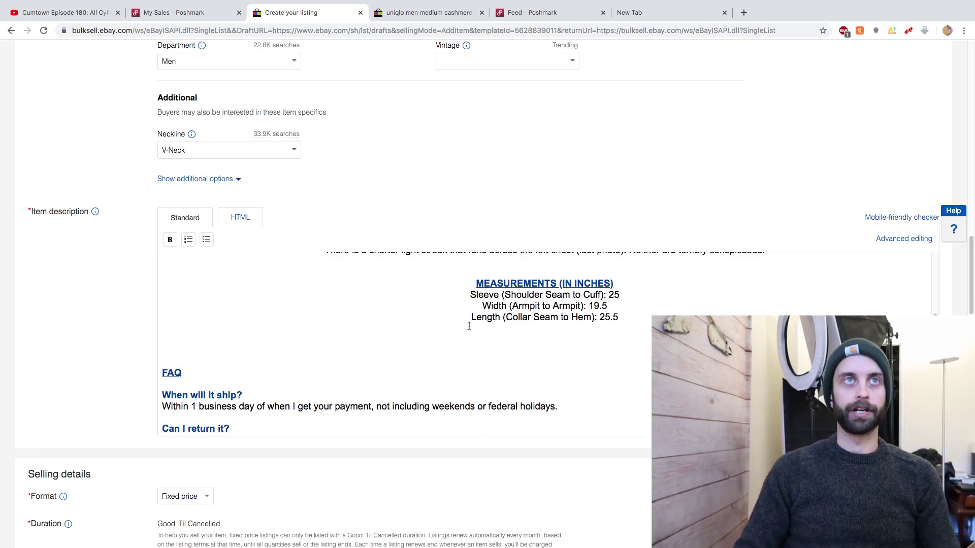
pyautogui.scroll(-5, 359, 311)
pyautogui.scroll(5, 359, 311)
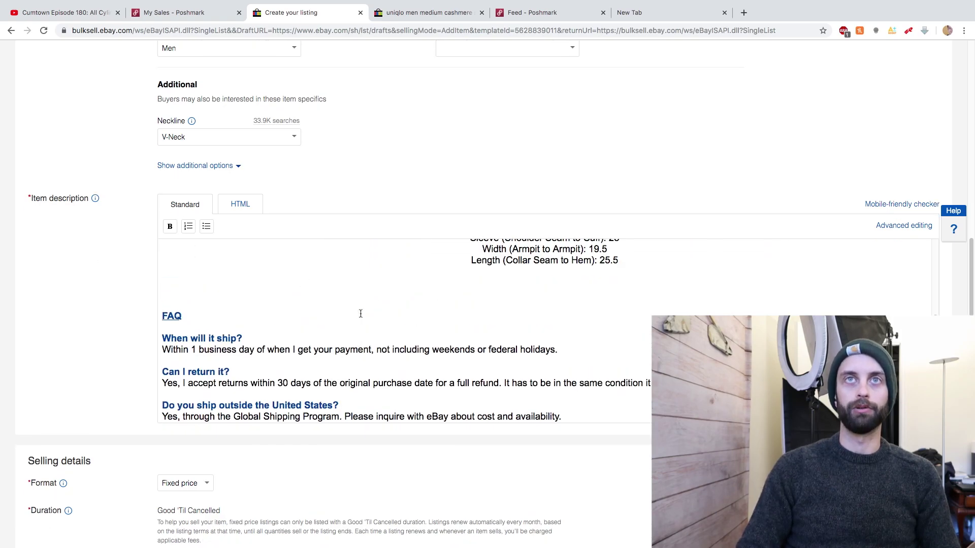
pyautogui.scroll(1, 228, 300)
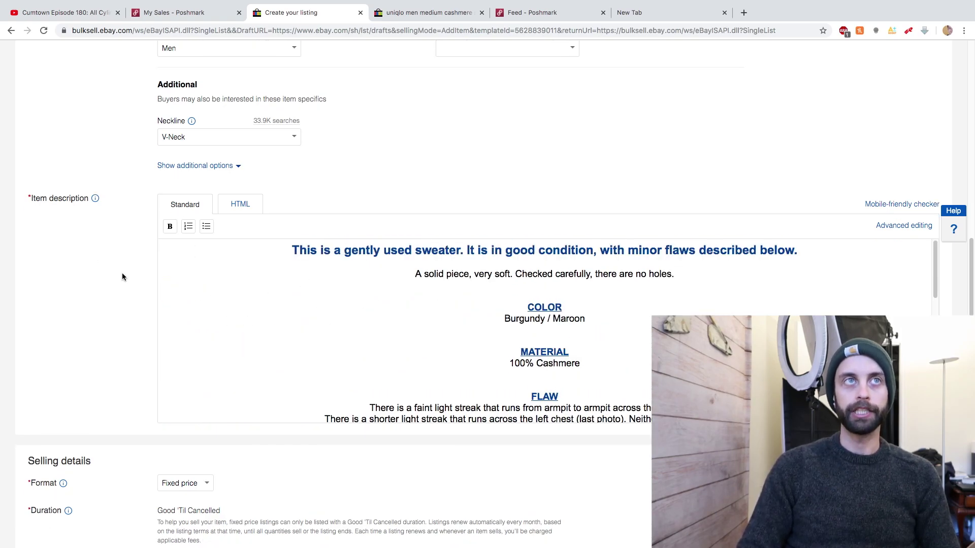
pyautogui.scroll(-10, 91, 264)
pyautogui.scroll(-10, 91, 269)
pyautogui.scroll(-6, 91, 270)
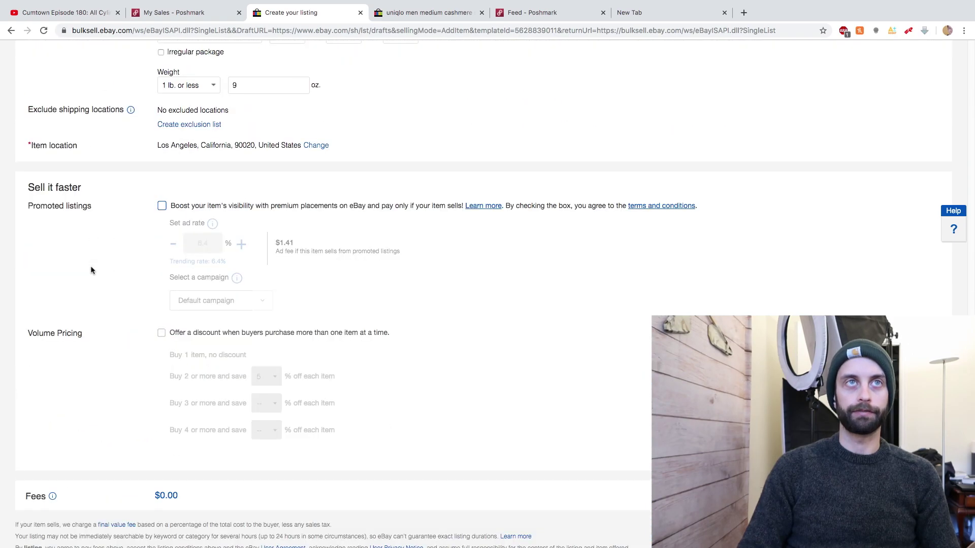
pyautogui.scroll(20, 91, 269)
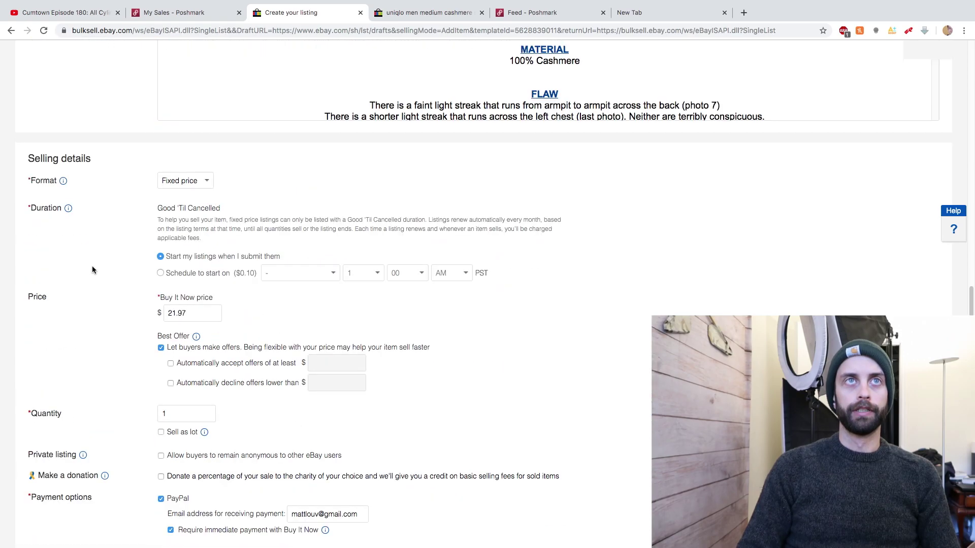
pyautogui.scroll(4, 92, 270)
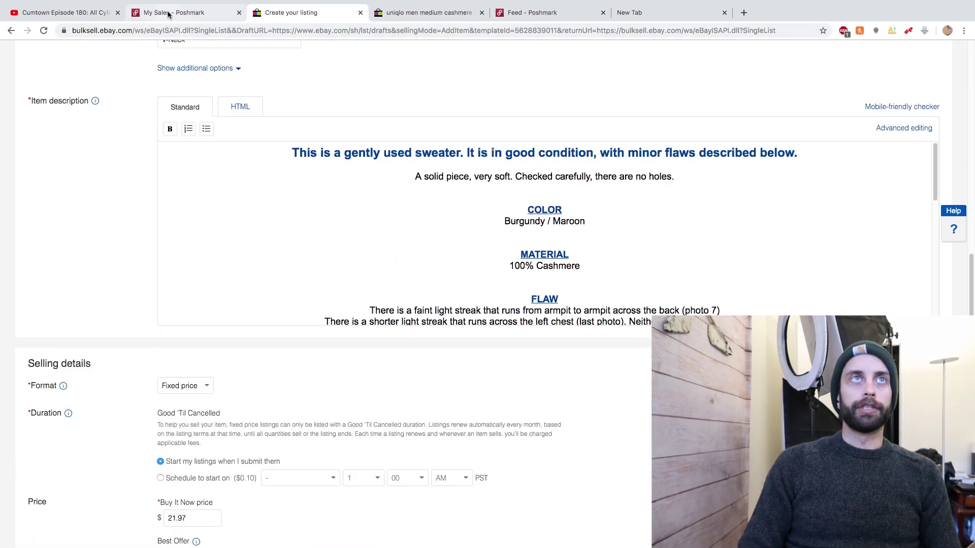
# Take the browser out of full screen and start a new listing on Poshmark
pyautogui.moveTo(178, 19)
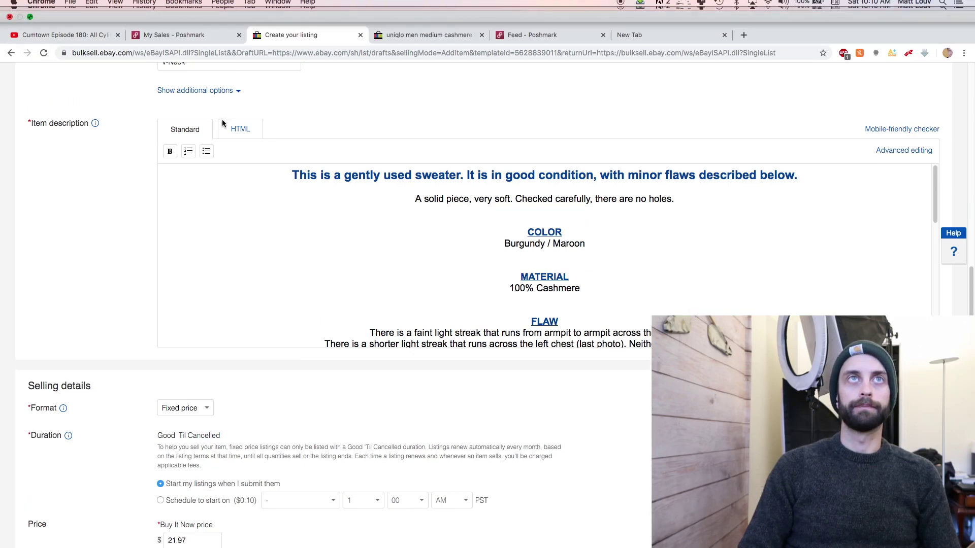
pyautogui.press('ctrl+super+f')
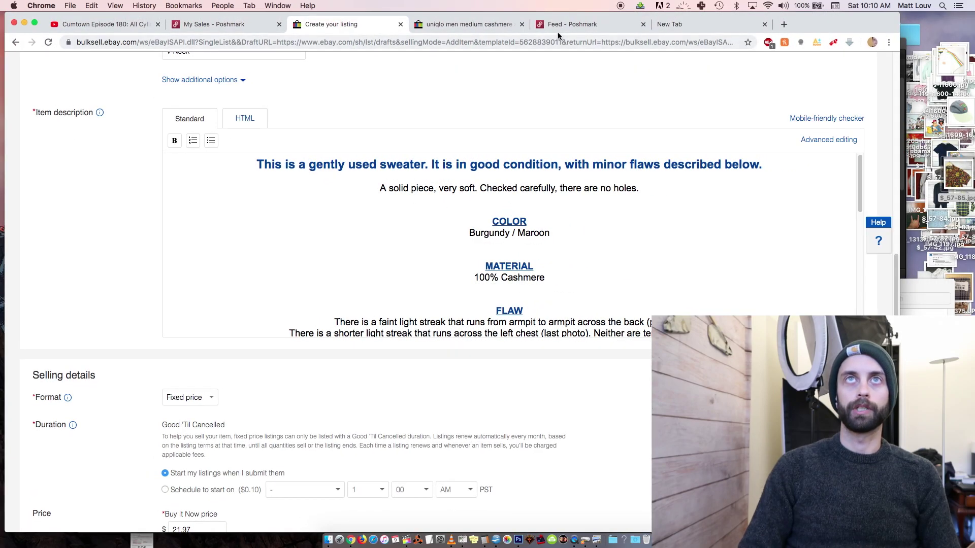
pyautogui.click(559, 25)
pyautogui.click(733, 90)
# Switch back to the eBay draft and copy the item description from its opening sentence through the measurements
pyautogui.click(347, 23)
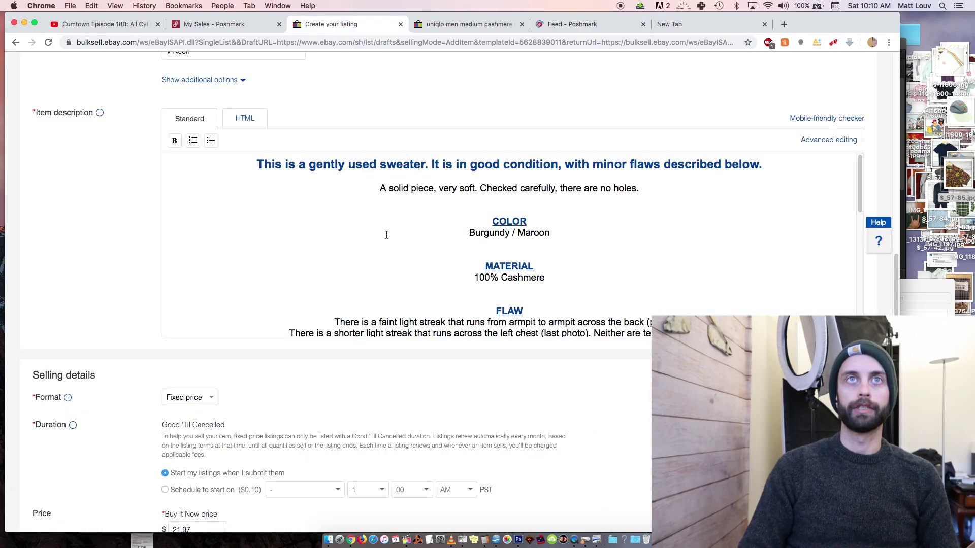
pyautogui.scroll(-5, 507, 238)
pyautogui.scroll(2, 548, 227)
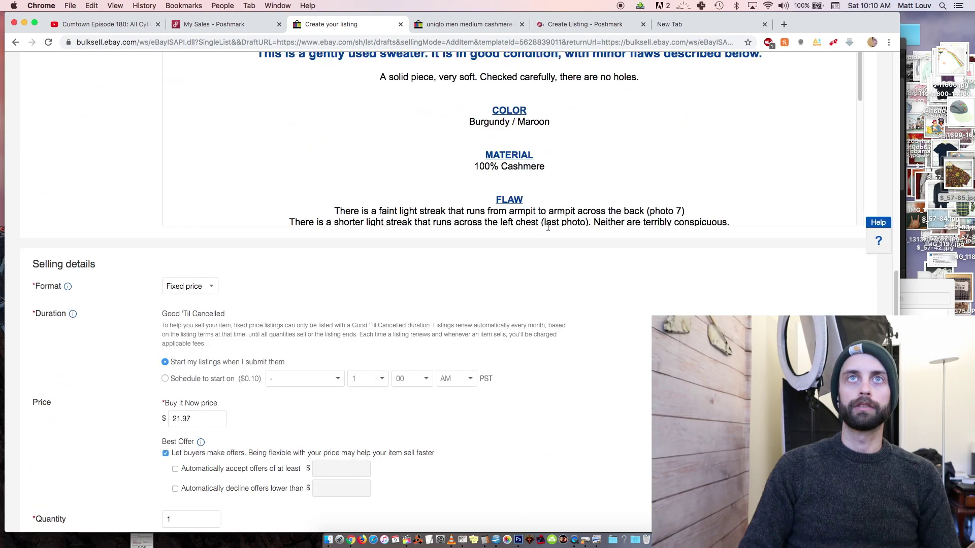
pyautogui.scroll(-3, 574, 208)
pyautogui.moveTo(596, 166); pyautogui.dragTo(392, 41)
pyautogui.scroll(-3, 306, 311)
pyautogui.scroll(-5, 307, 311)
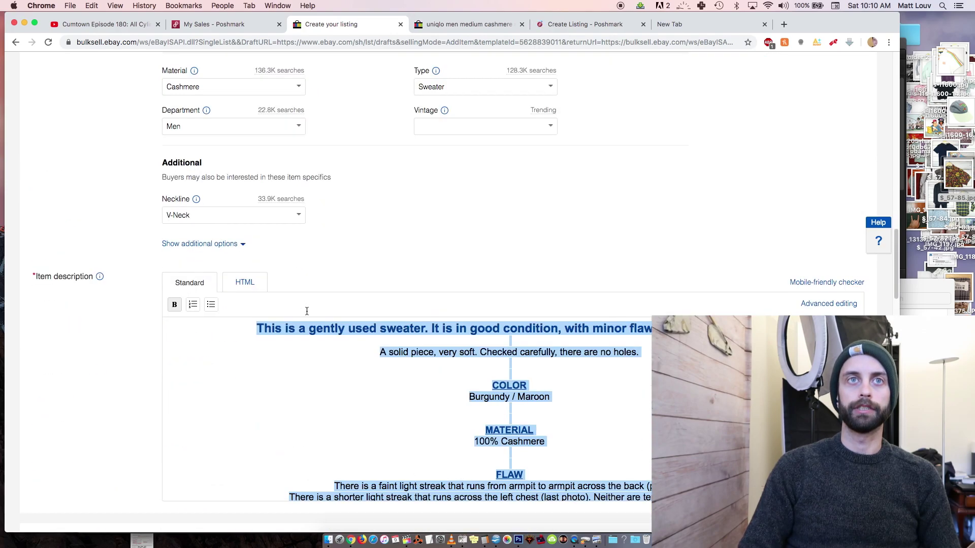
# Return to Poshmark's new listing form and upload the selected sweater photos from the 151__11 folder
pyautogui.click(574, 24)
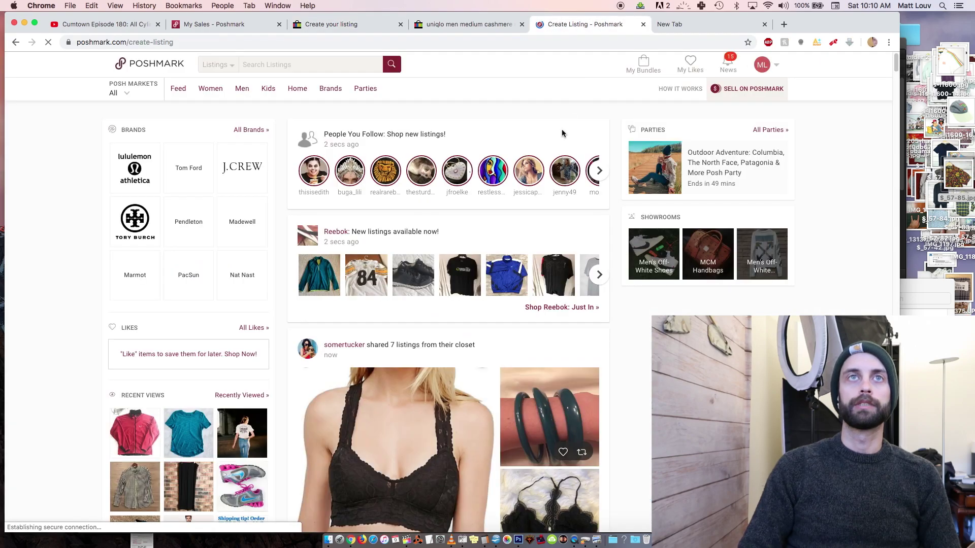
pyautogui.click(747, 90)
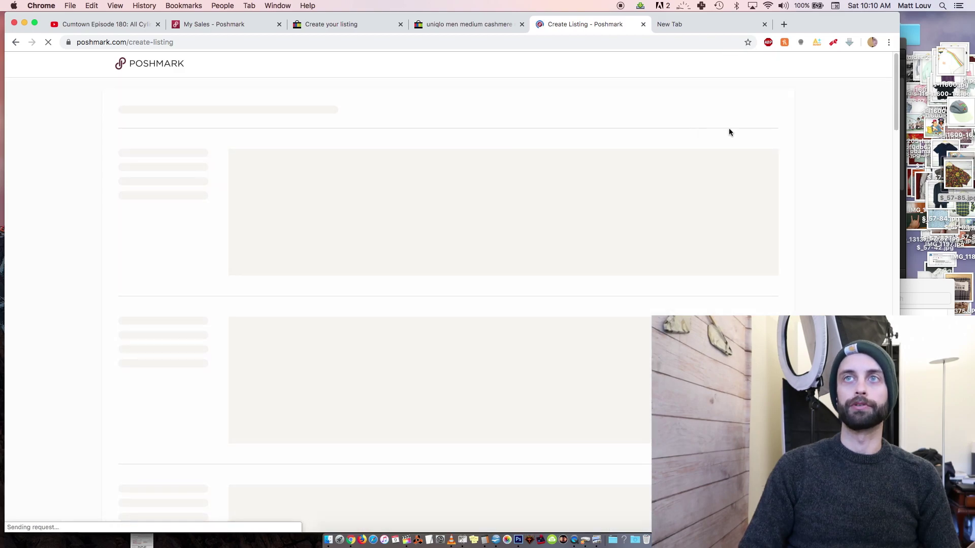
pyautogui.click(927, 297)
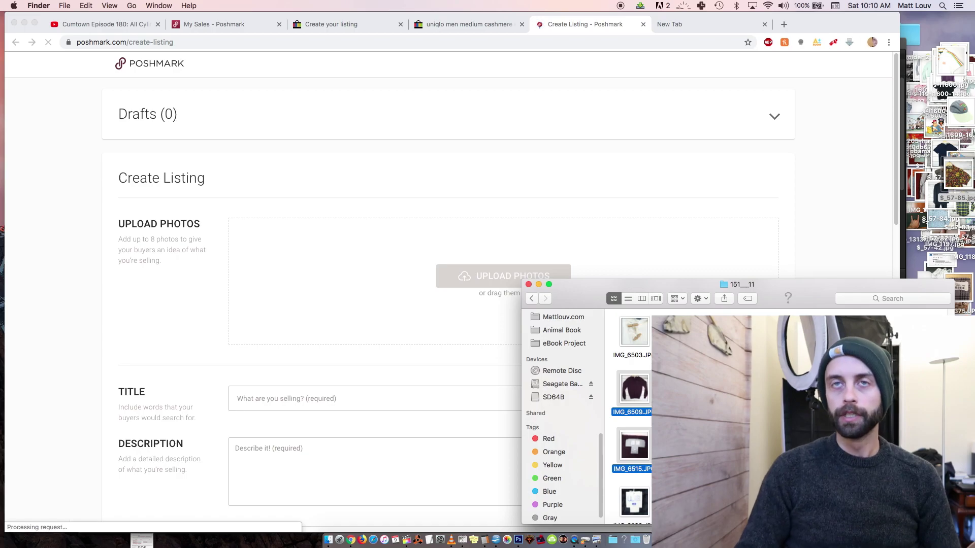
pyautogui.moveTo(644, 399)
pyautogui.mouseDown()
pyautogui.moveTo(548, 345)
pyautogui.moveTo(641, 398)
pyautogui.mouseUp()
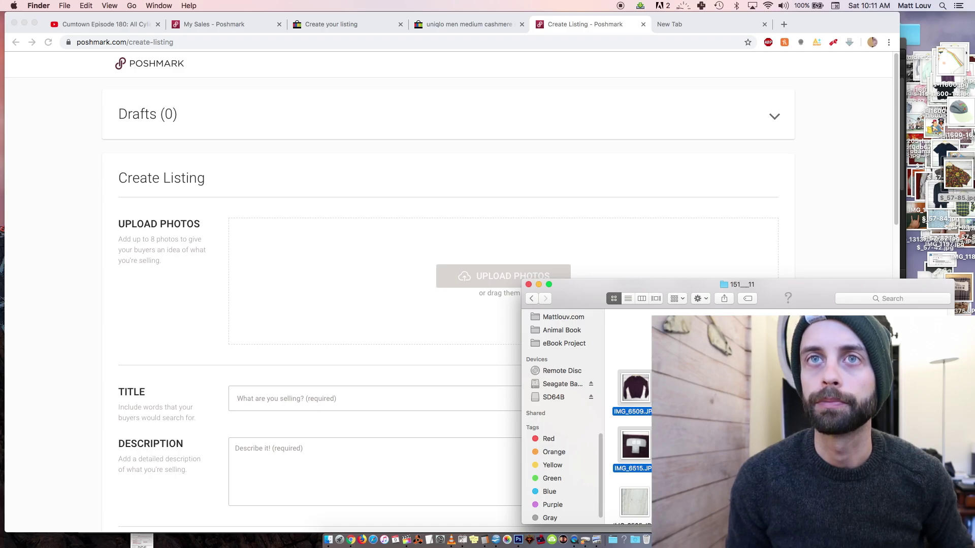
pyautogui.moveTo(635, 389); pyautogui.dragTo(385, 337)
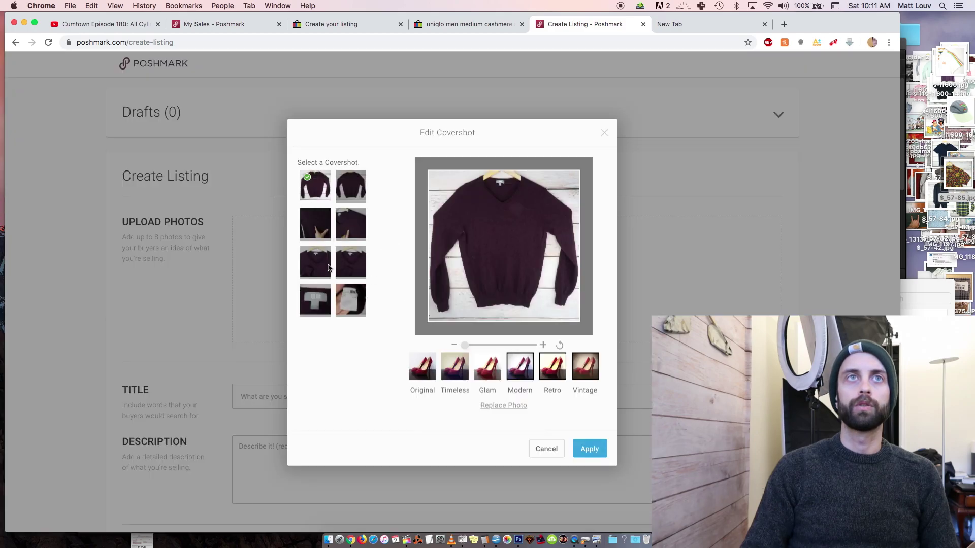
# Choose the V-neck collar close-up with the folded sleeve as the cover shot and apply it
pyautogui.click(341, 238)
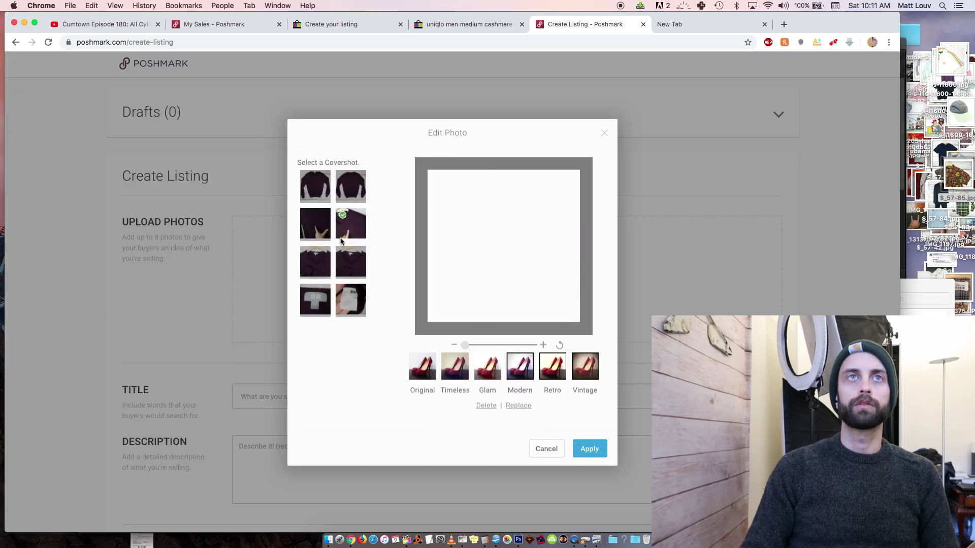
pyautogui.click(336, 269)
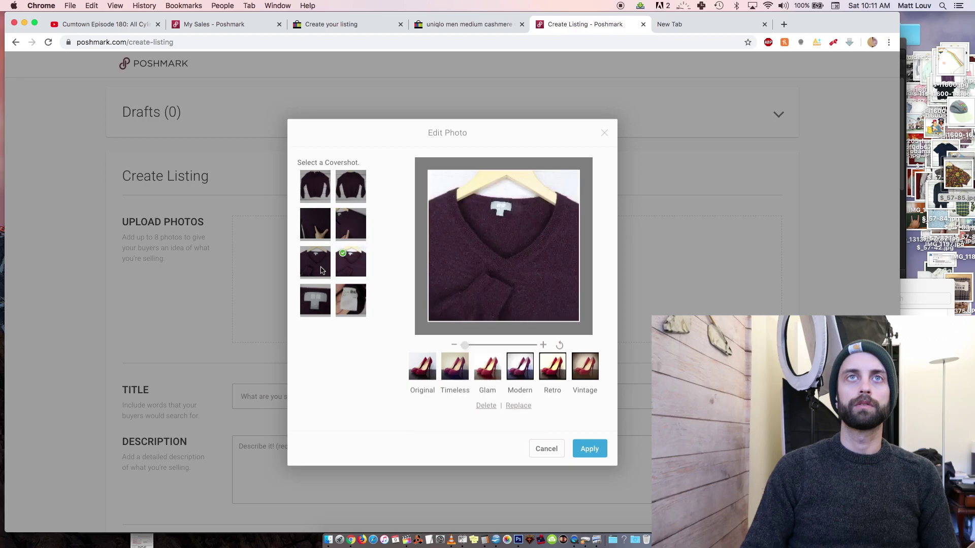
pyautogui.click(599, 450)
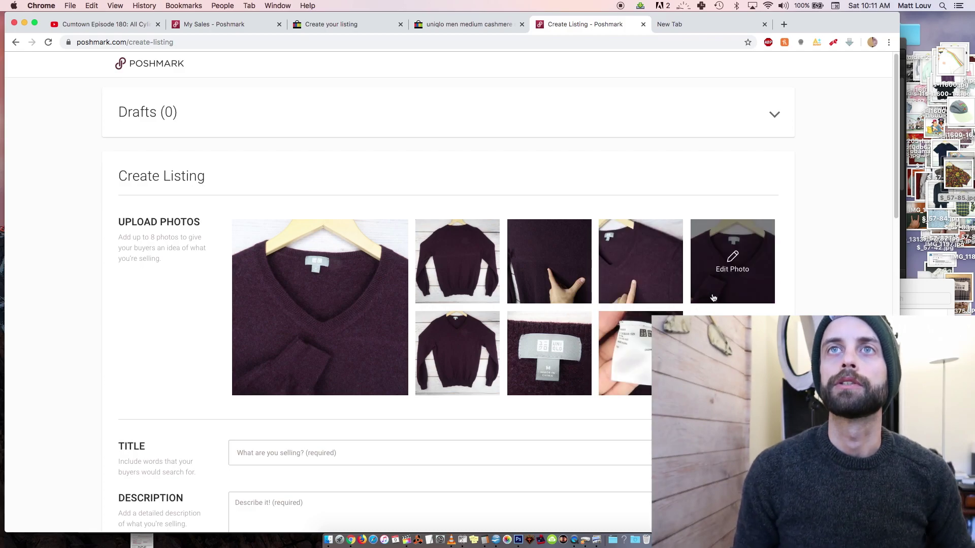
# Remove the duplicate collar close-up and reorder the remaining photos as back, front, neck label, care tag and the two flaw shots
pyautogui.click(435, 257)
pyautogui.press('Escape')
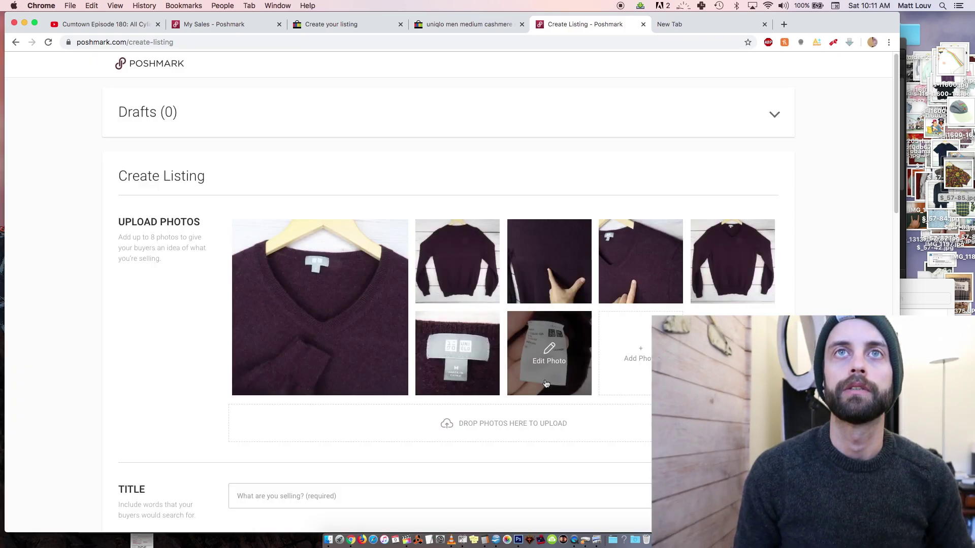
pyautogui.moveTo(545, 292); pyautogui.dragTo(541, 356)
pyautogui.moveTo(618, 272); pyautogui.dragTo(579, 350)
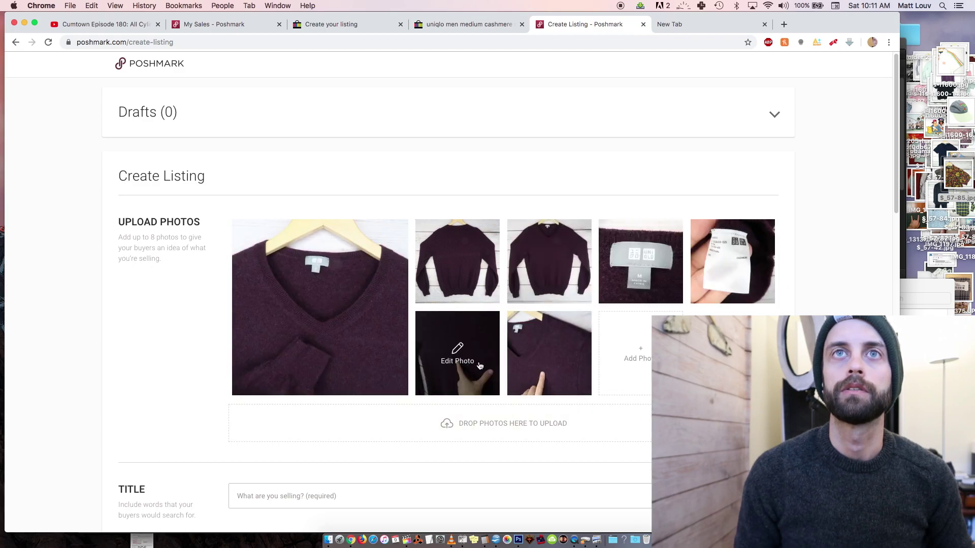
# Add the sleeve cuff photo from the Finder folder and place it directly after the full front photo
pyautogui.scroll(-3, 374, 399)
pyautogui.press('super+Tab')
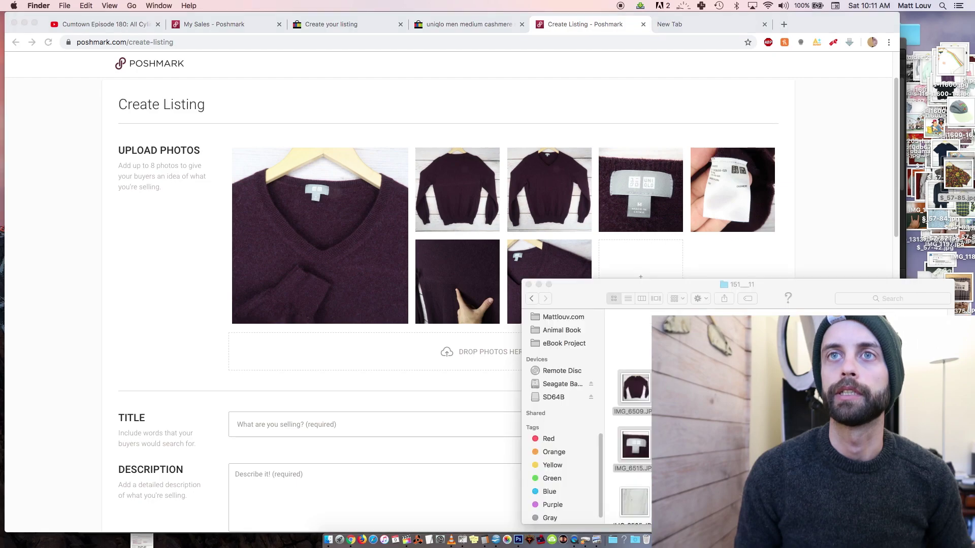
pyautogui.moveTo(700, 391); pyautogui.dragTo(637, 252)
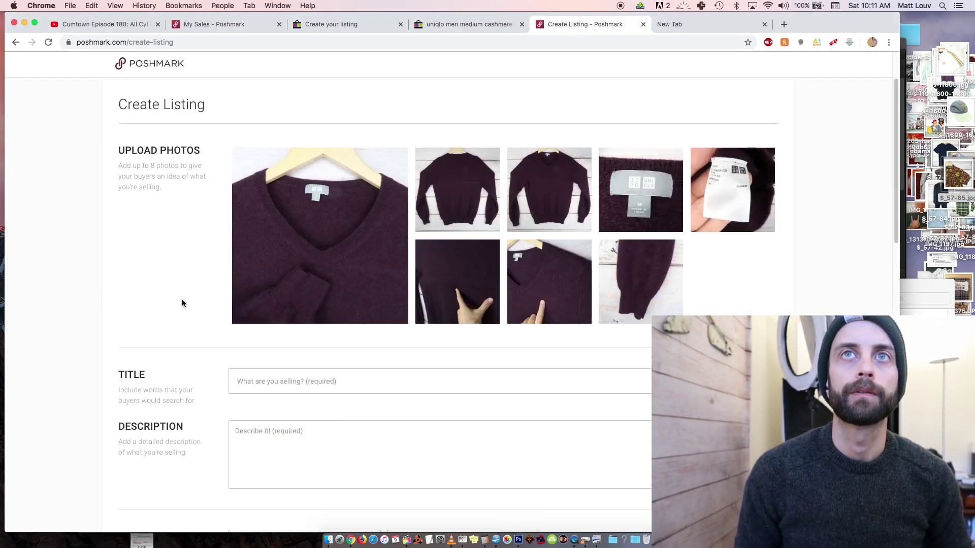
pyautogui.moveTo(640, 293); pyautogui.dragTo(622, 193)
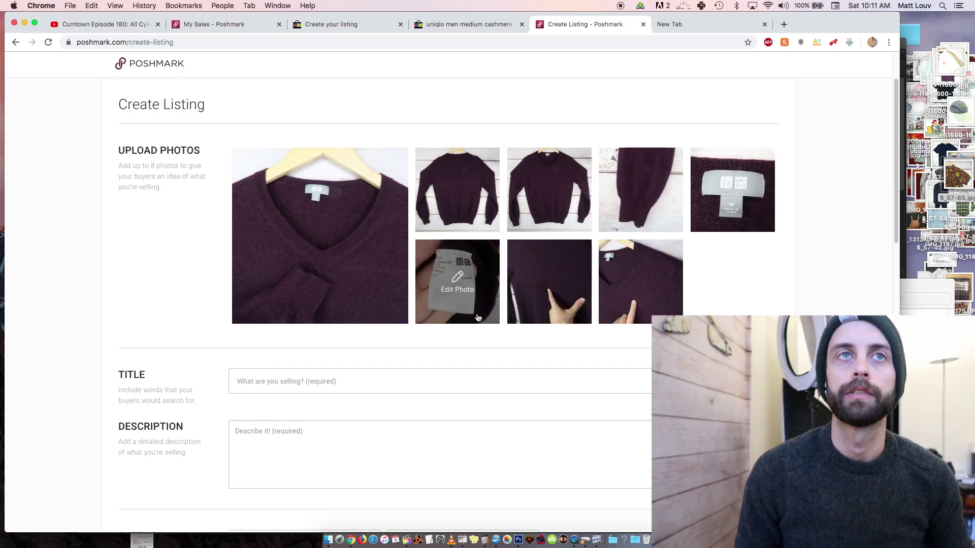
# Title the Poshmark listing "Uniqlo Men's V-Neck 100% Cashmere Sweater"
pyautogui.scroll(-2, 544, 283)
pyautogui.click(296, 330)
pyautogui.write("Uniqlo Men's V-Neck 100% C")
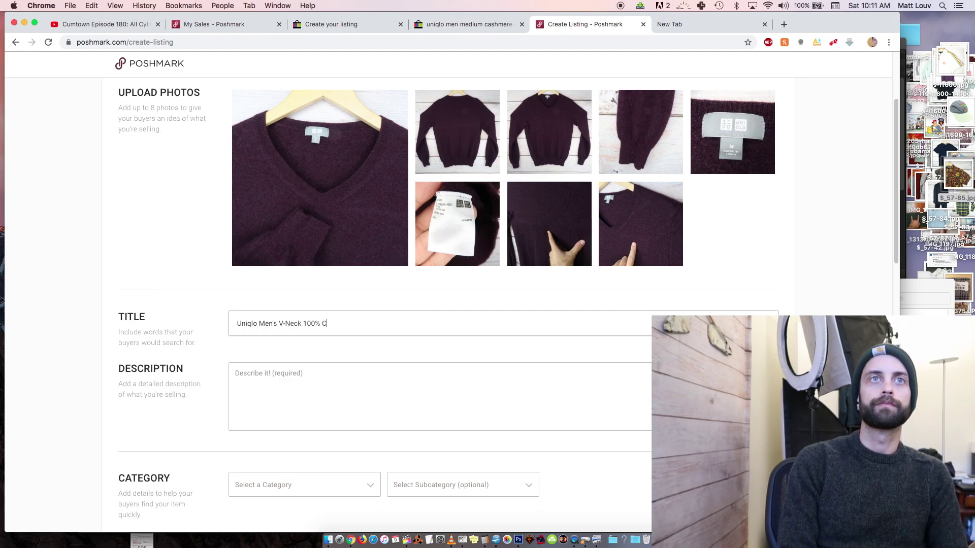
pyautogui.write('ashmere Sweater')
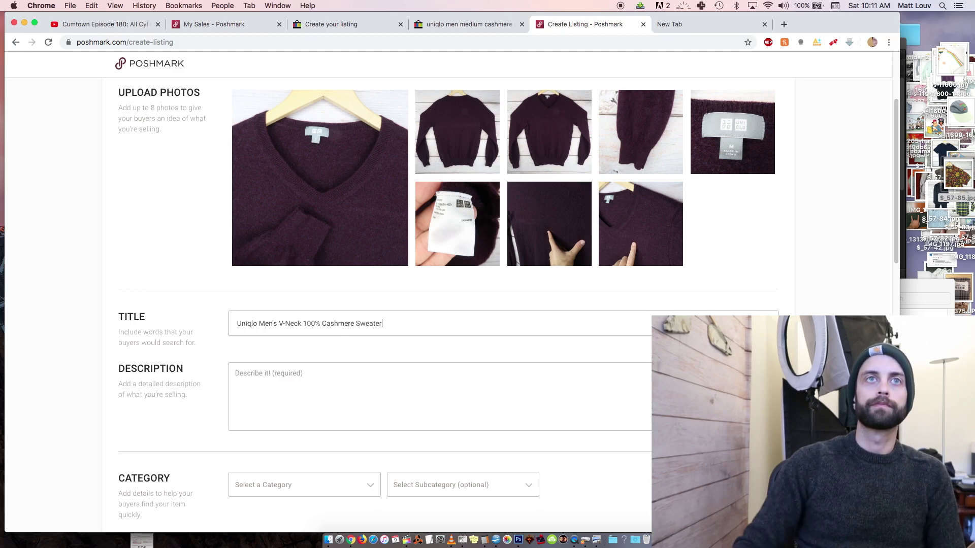
# Paste the copied eBay item description into the Poshmark listing's description
pyautogui.click(251, 411)
pyautogui.press('super+v')
pyautogui.scroll(-3, 273, 388)
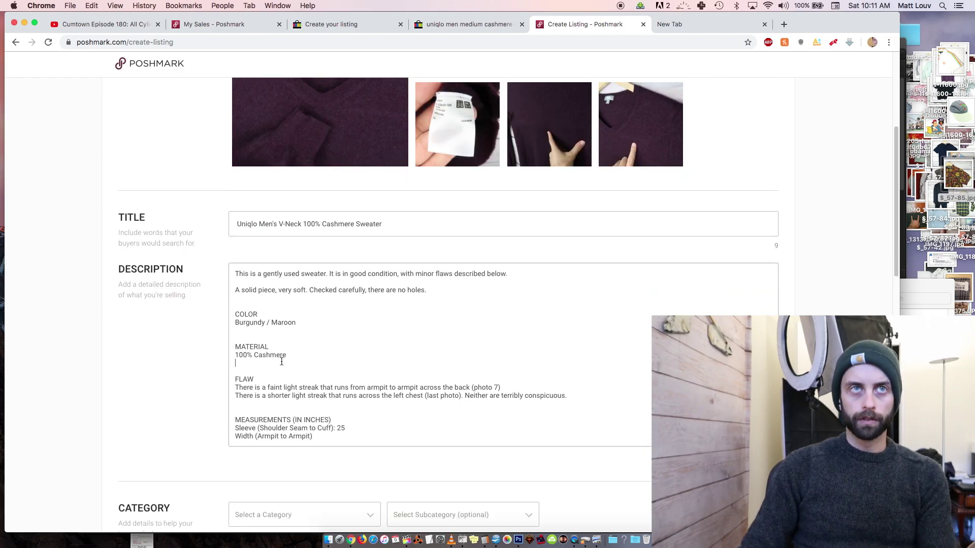
# Tighten the spacing below the material section and replace the Poshmark description's measurements block with the one from the eBay draft
pyautogui.press('Delete')
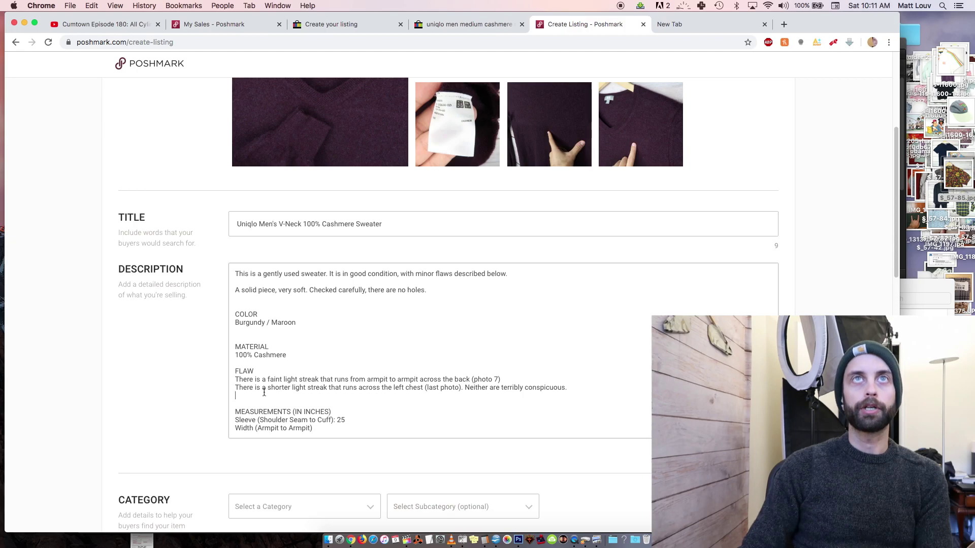
pyautogui.click(457, 24)
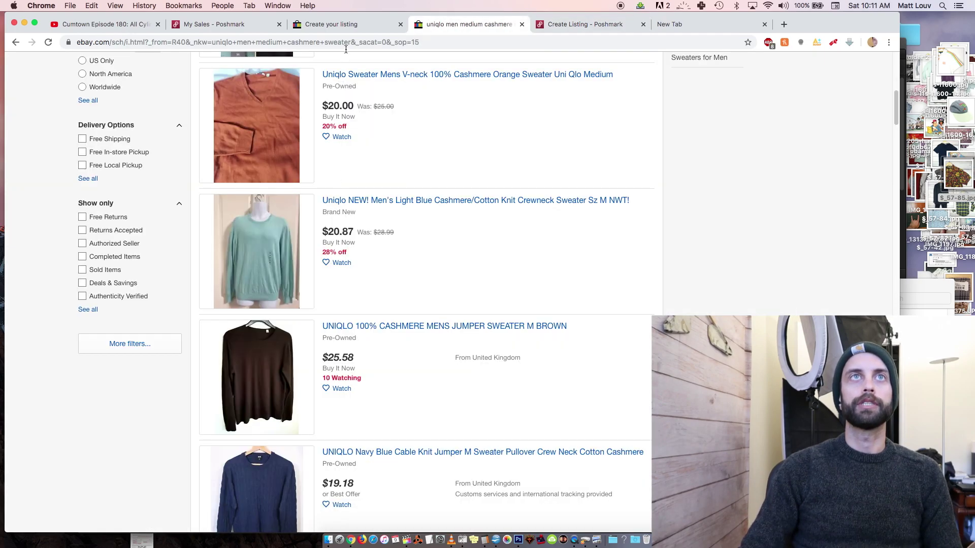
pyautogui.click(341, 24)
pyautogui.scroll(-5, 494, 372)
pyautogui.scroll(3, 537, 359)
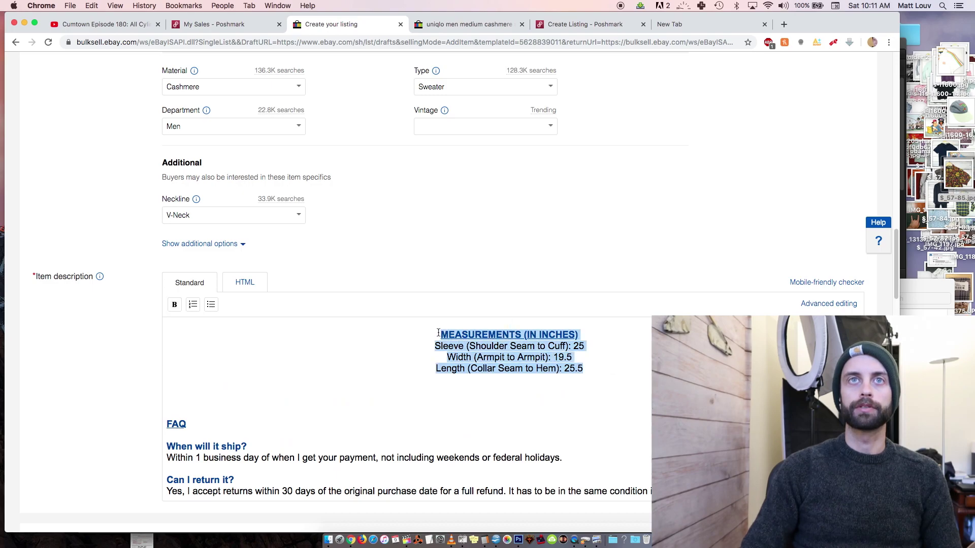
pyautogui.press('super+c')
pyautogui.click(584, 24)
pyautogui.moveTo(339, 418); pyautogui.dragTo(241, 390)
pyautogui.press('super+v')
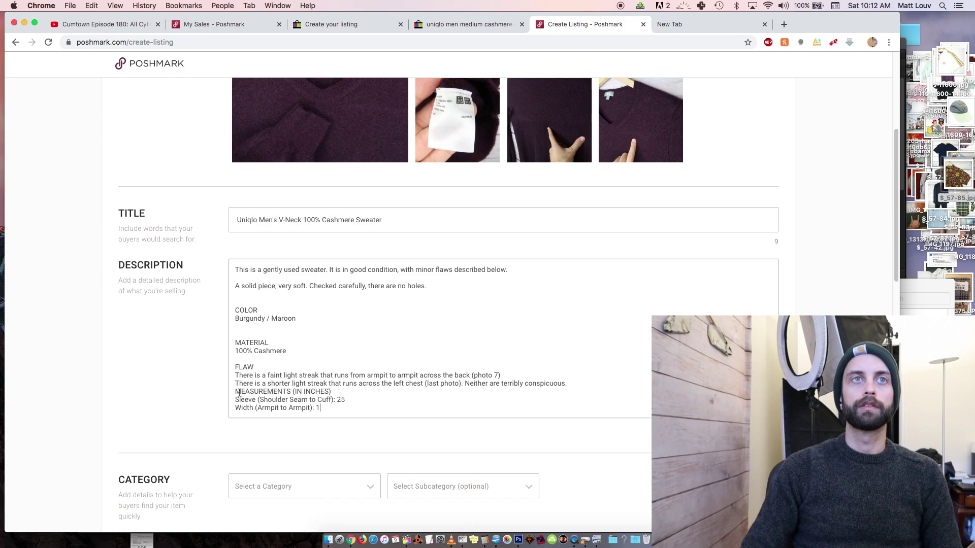
# Remove the extra blank lines around the color and material sections of the description
pyautogui.click(577, 385)
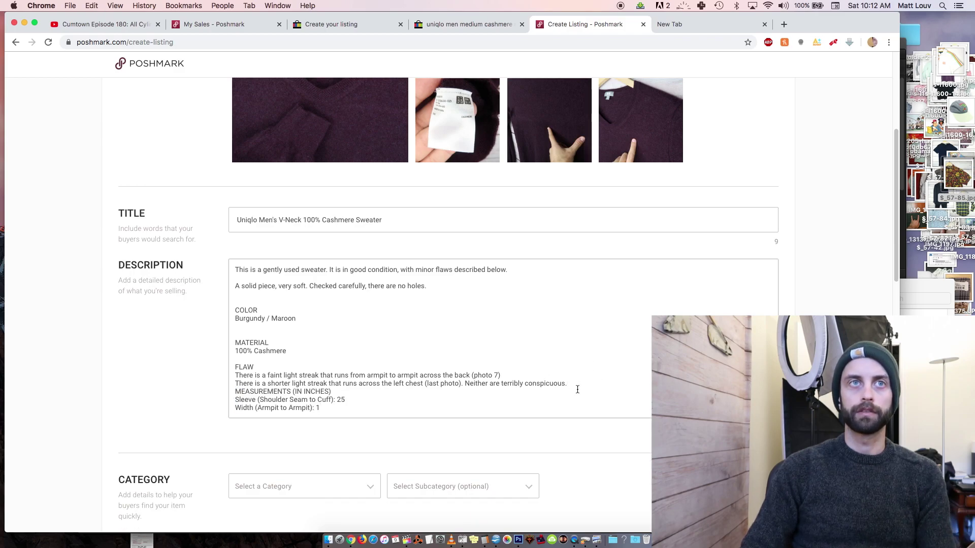
pyautogui.click(329, 335)
pyautogui.press('BackSpace')
pyautogui.press('BackSpace')
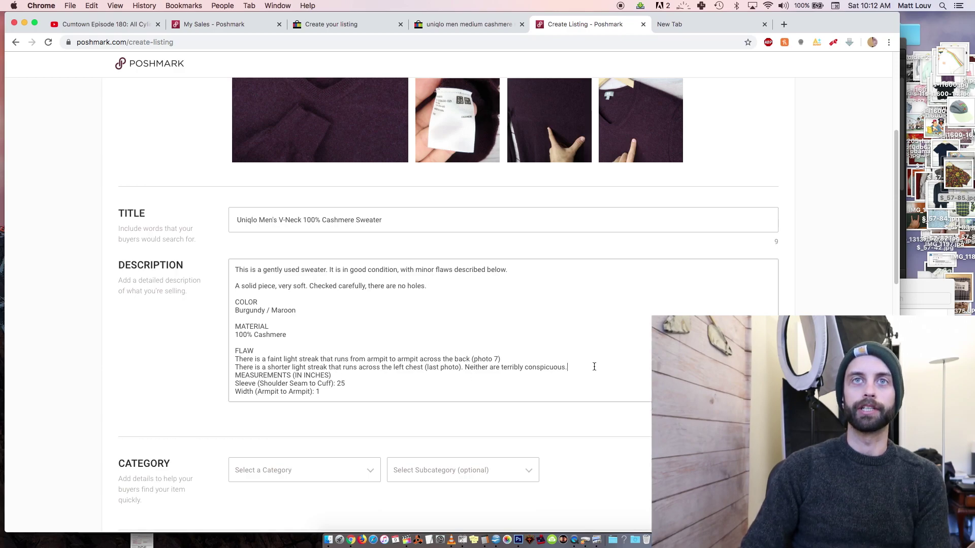
# Try to refill the cut-off sleeve and width lines of the Poshmark description with the eBay draft's measurements
pyautogui.click(425, 28)
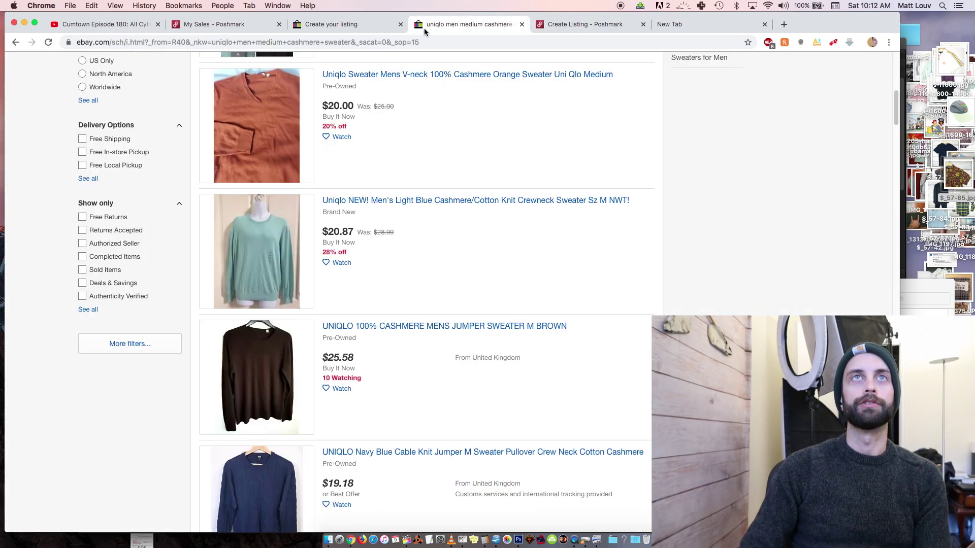
pyautogui.click(362, 26)
pyautogui.click(584, 24)
pyautogui.moveTo(321, 402); pyautogui.dragTo(216, 389)
pyautogui.press('super+c')
pyautogui.click(216, 389)
pyautogui.click(388, 24)
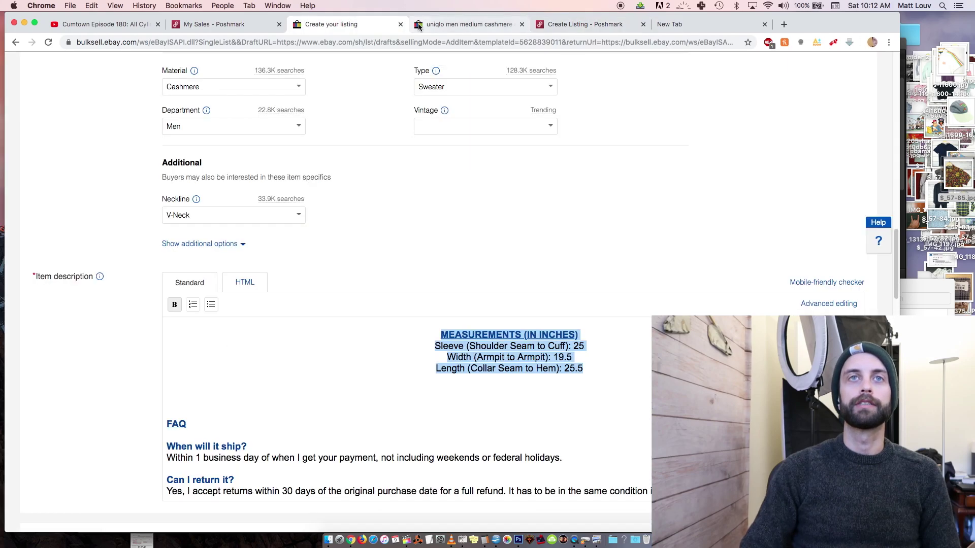
pyautogui.click(558, 25)
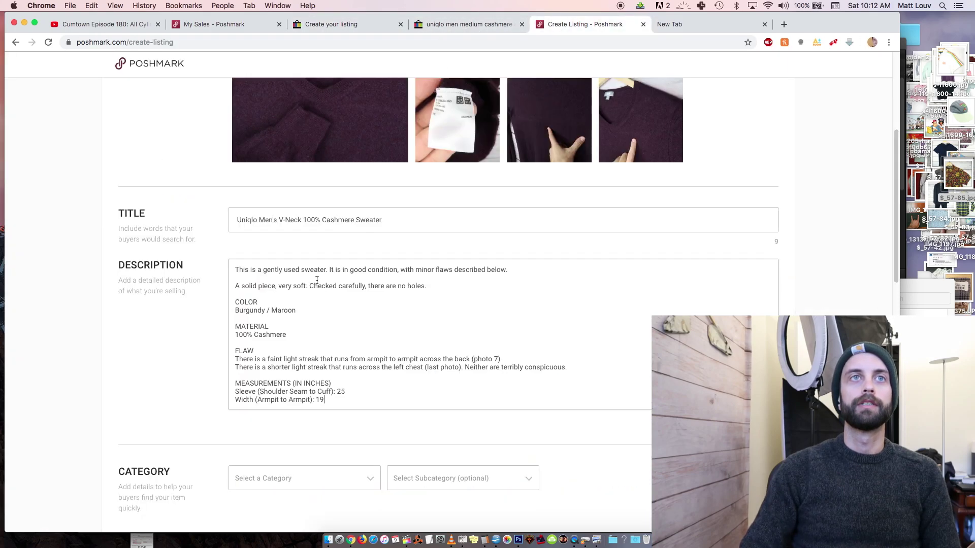
# Delete the description's opening sentence about condition and replace the measurements with the full sleeve, width and length block from the eBay draft
pyautogui.tripleClick(348, 274)
pyautogui.press('BackSpace')
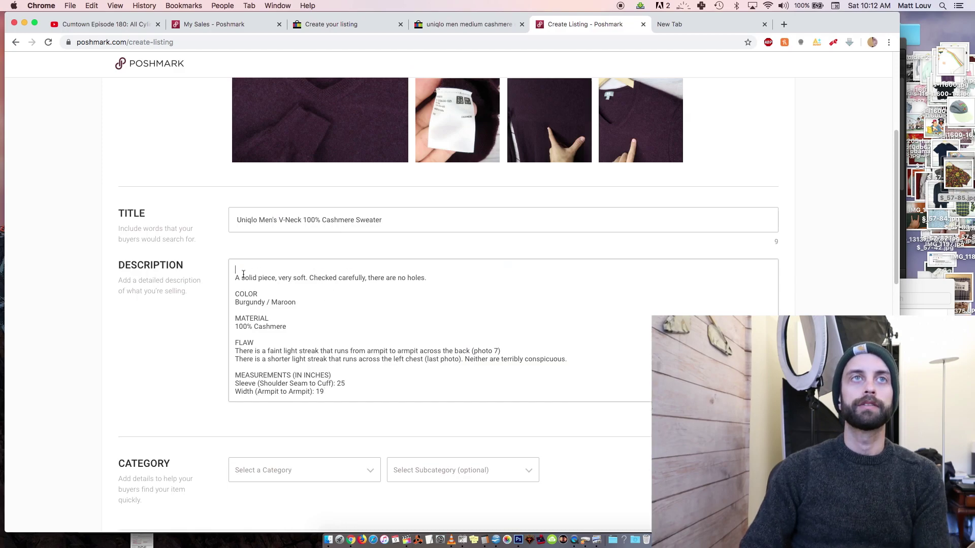
pyautogui.click(376, 28)
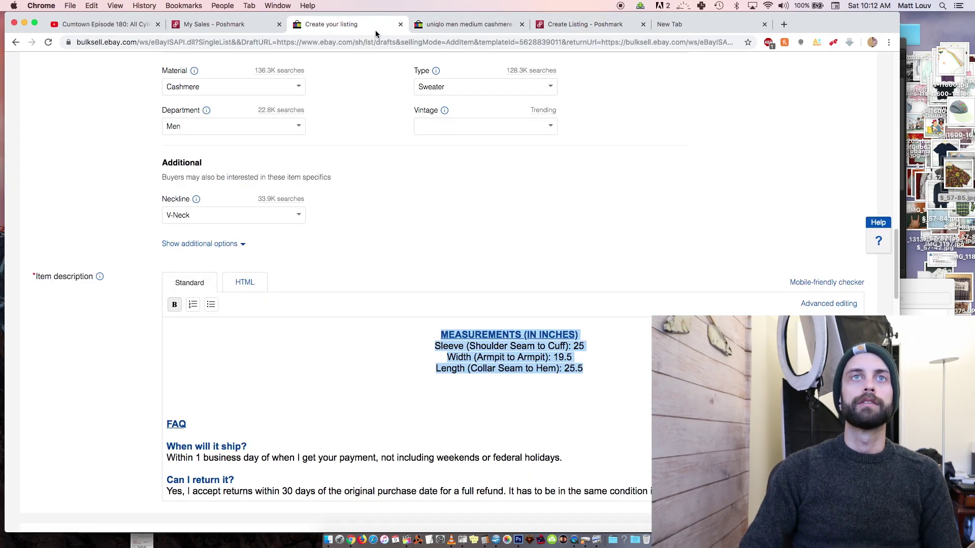
pyautogui.click(567, 30)
pyautogui.doubleClick(277, 375)
pyautogui.press('super+z')
pyautogui.press('super+z')
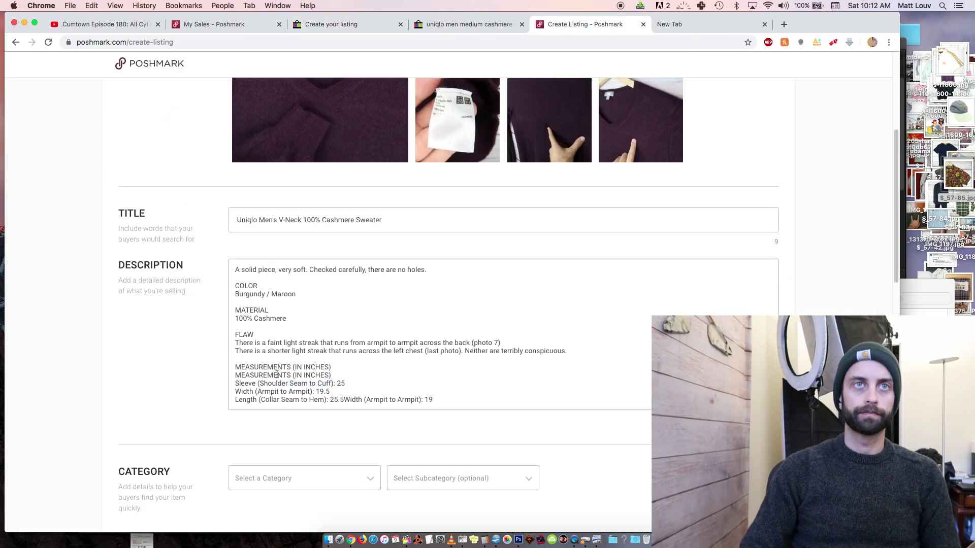
pyautogui.moveTo(336, 385); pyautogui.dragTo(208, 366)
pyautogui.press('super+v')
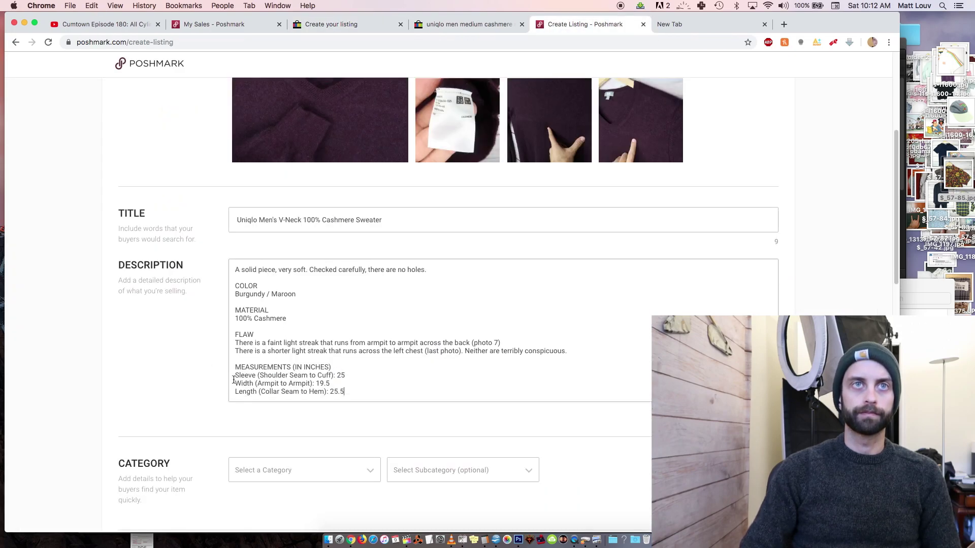
# Set the Poshmark listing's category to Men Sweaters with the V-Neck subcategory
pyautogui.scroll(-2, 224, 401)
pyautogui.click(254, 437)
pyautogui.click(293, 120)
pyautogui.scroll(-1, 274, 253)
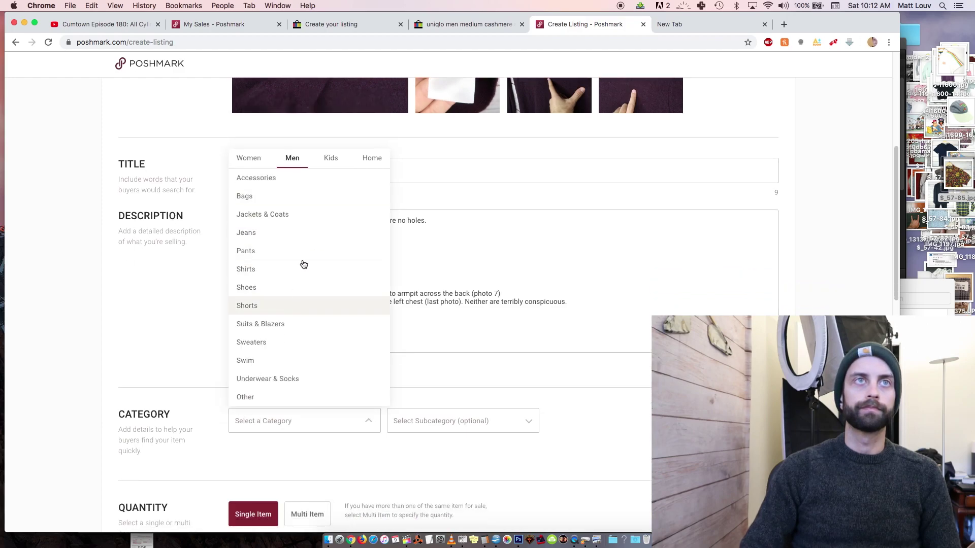
pyautogui.click(285, 343)
pyautogui.click(408, 363)
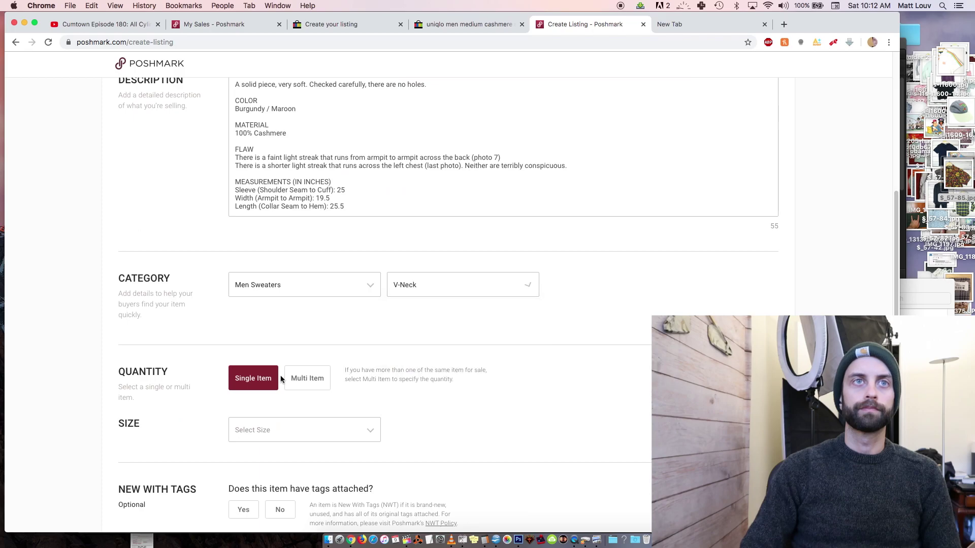
# Set the size to M and mark the sweater as not having tags attached
pyautogui.click(262, 426)
pyautogui.click(354, 348)
pyautogui.scroll(-5, 335, 356)
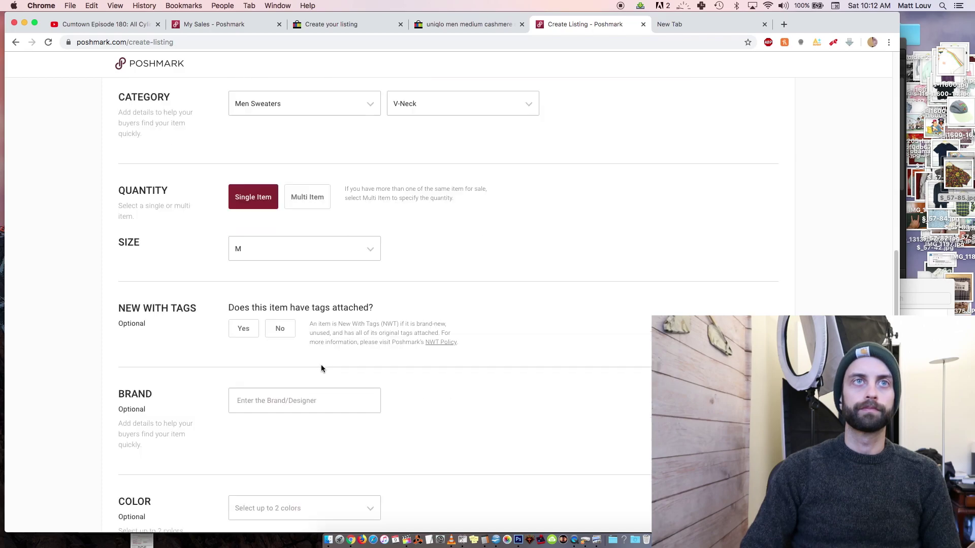
pyautogui.click(279, 329)
# Set the brand to Uniqlo and the color to Red
pyautogui.click(333, 397)
pyautogui.write('Uniqlo')
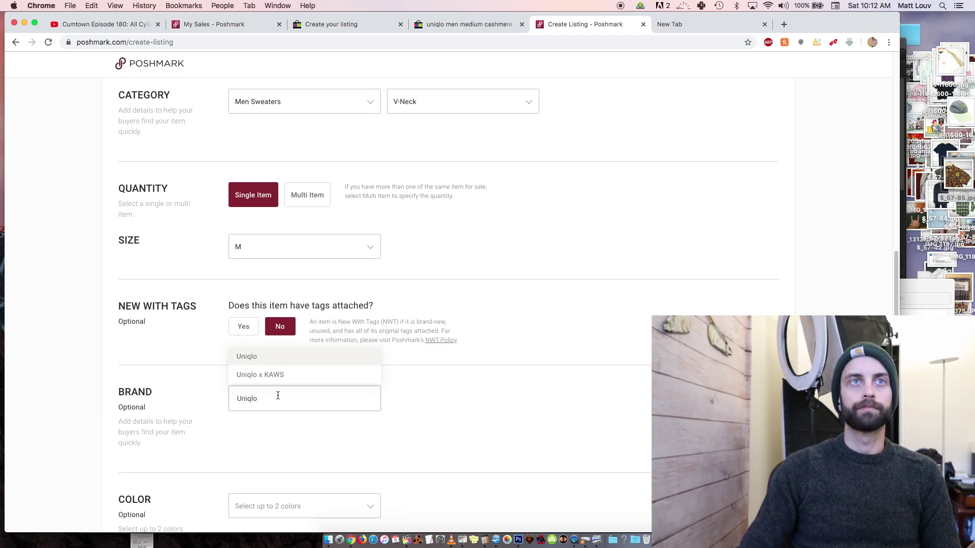
pyautogui.scroll(-3, 276, 396)
pyautogui.click(287, 338)
pyautogui.click(250, 195)
pyautogui.click(357, 307)
# Enter an original price of 0 and a listing price of 166
pyautogui.scroll(-2, 331, 348)
pyautogui.click(291, 363)
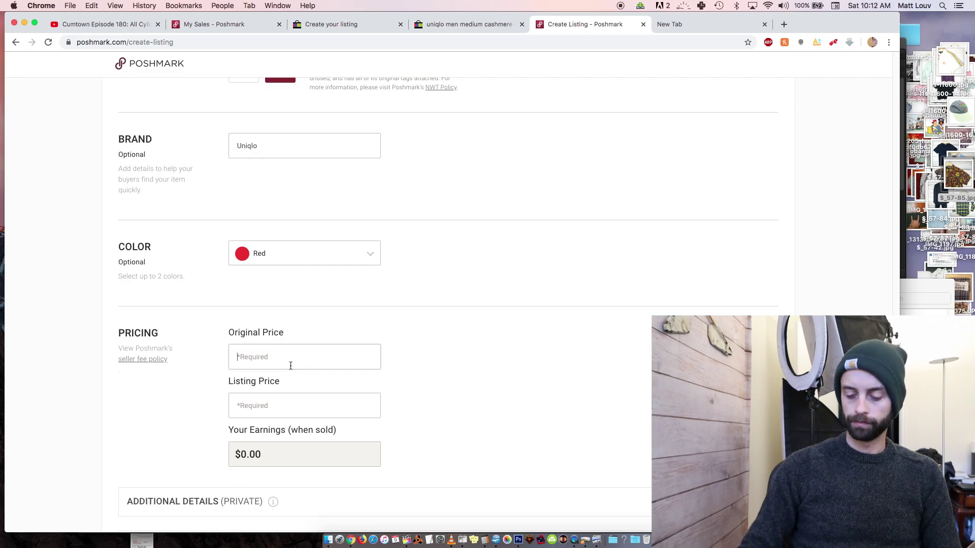
pyautogui.write('166')
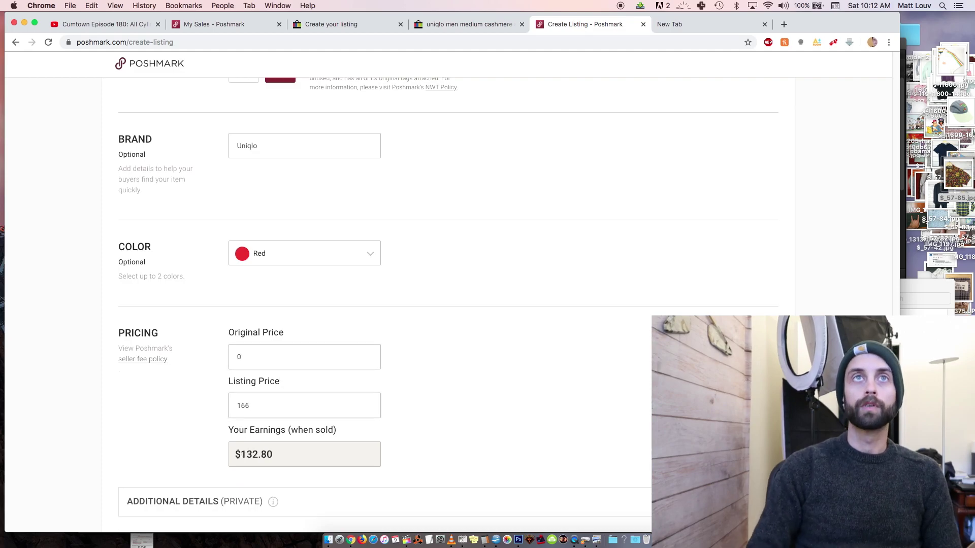
# Check the Buy It Now price in the eBay draft and publish the Poshmark listing without sharing it to other networks
pyautogui.click(434, 20)
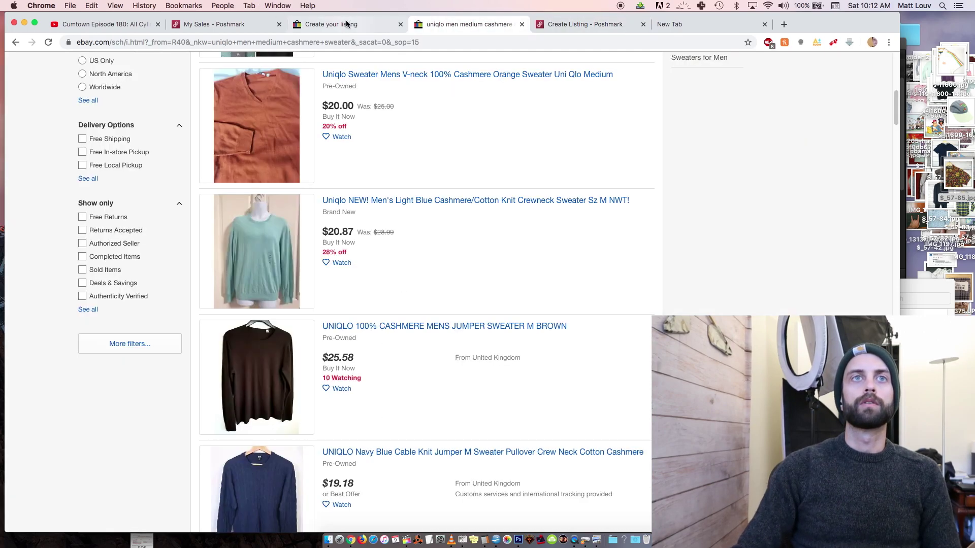
pyautogui.click(331, 24)
pyautogui.scroll(-10, 217, 203)
pyautogui.scroll(1, 156, 223)
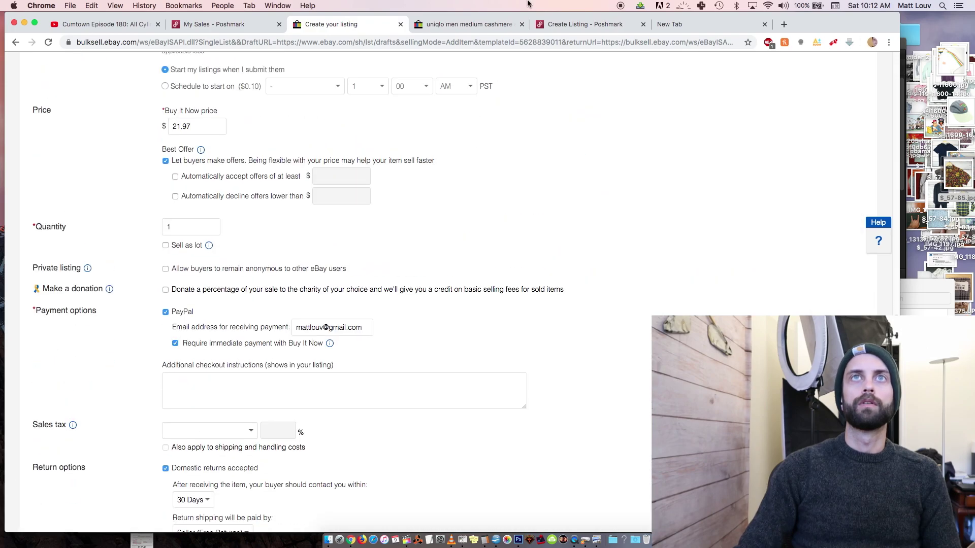
pyautogui.click(589, 24)
pyautogui.scroll(-3, 189, 300)
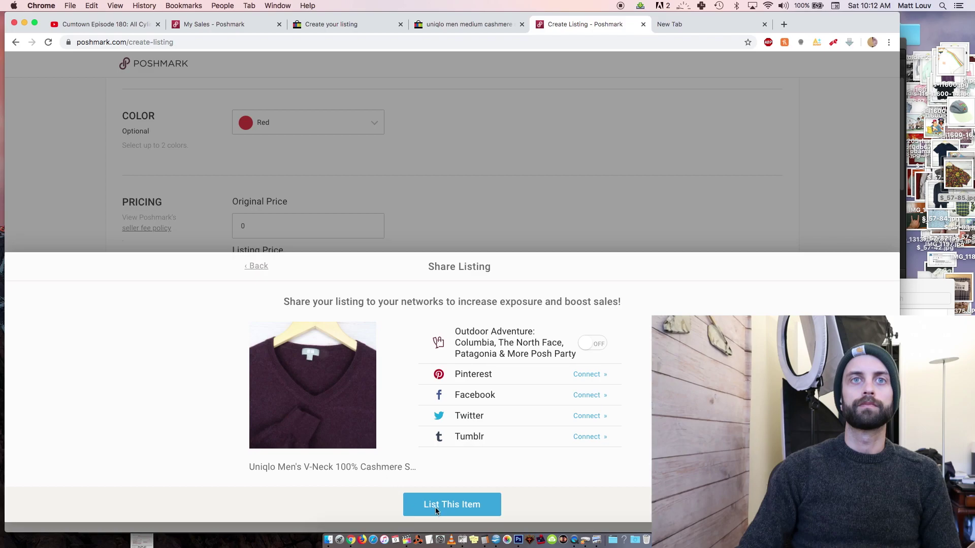
pyautogui.click(435, 508)
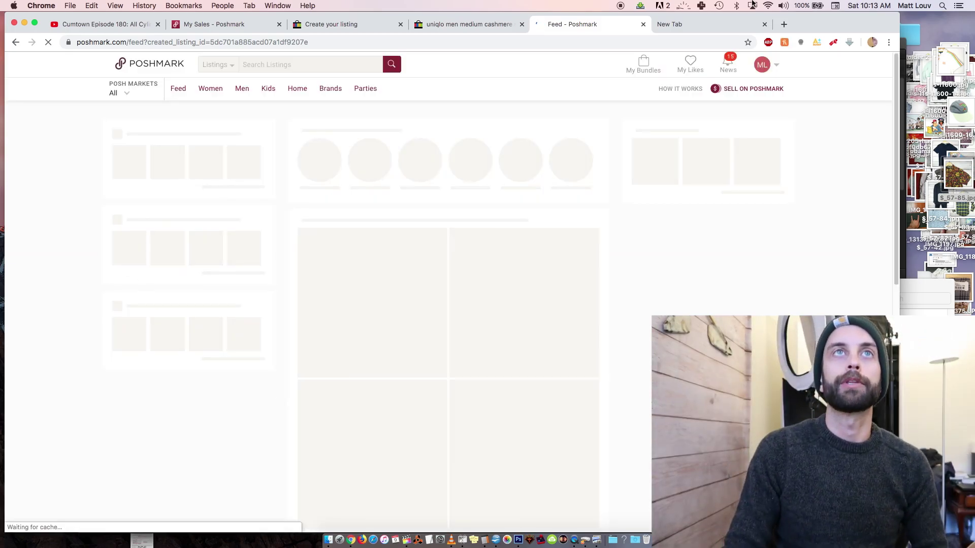
# Return to the eBay draft of the Uniqlo sweater and submit it as a listing
pyautogui.click(333, 24)
pyautogui.scroll(-20, 424, 290)
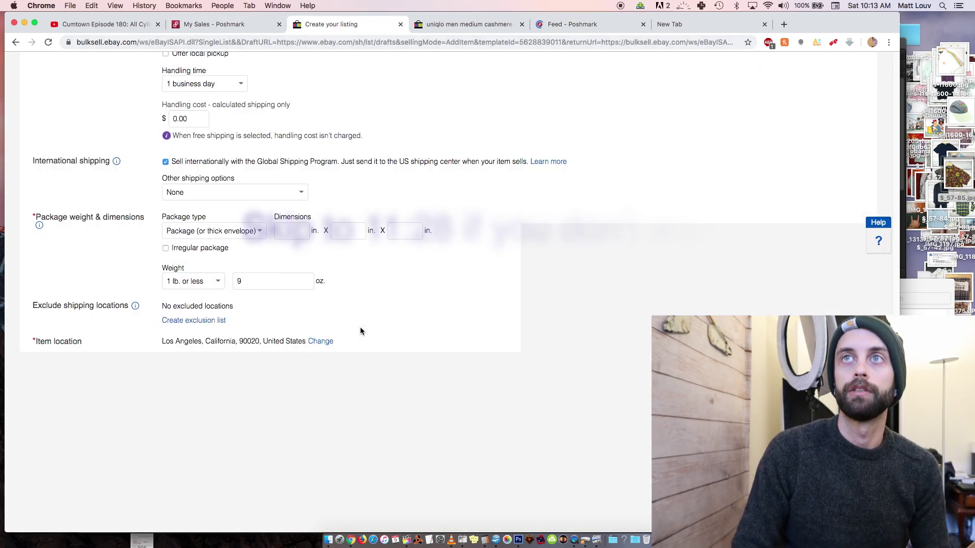
pyautogui.click(73, 502)
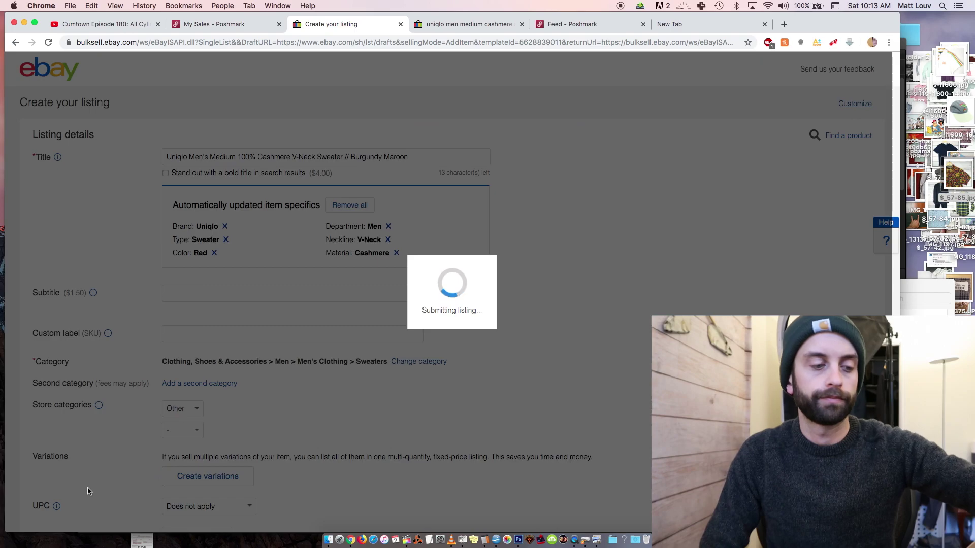
# Start another eBay listing from the "Vest, Sweater - Men" template
pyautogui.click(416, 374)
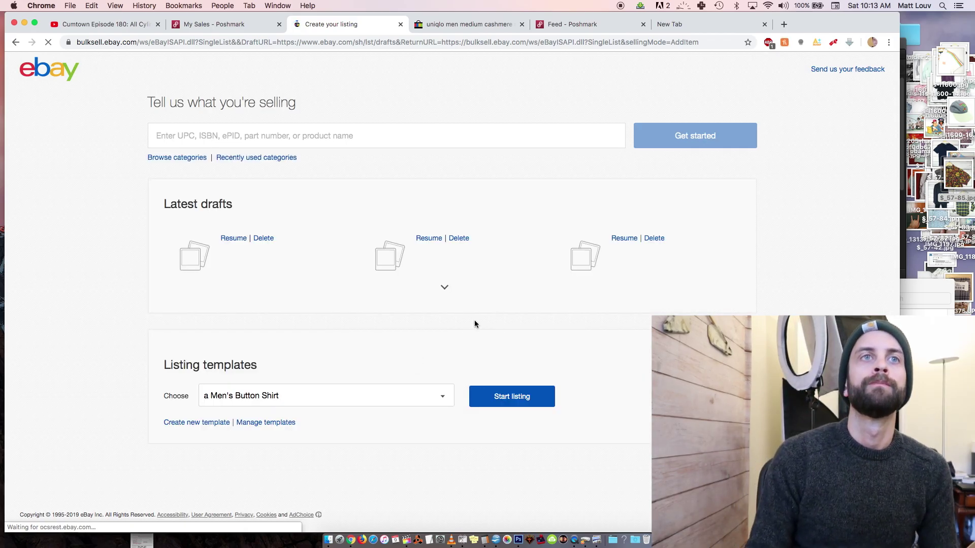
pyautogui.click(365, 390)
pyautogui.click(358, 395)
pyautogui.click(346, 398)
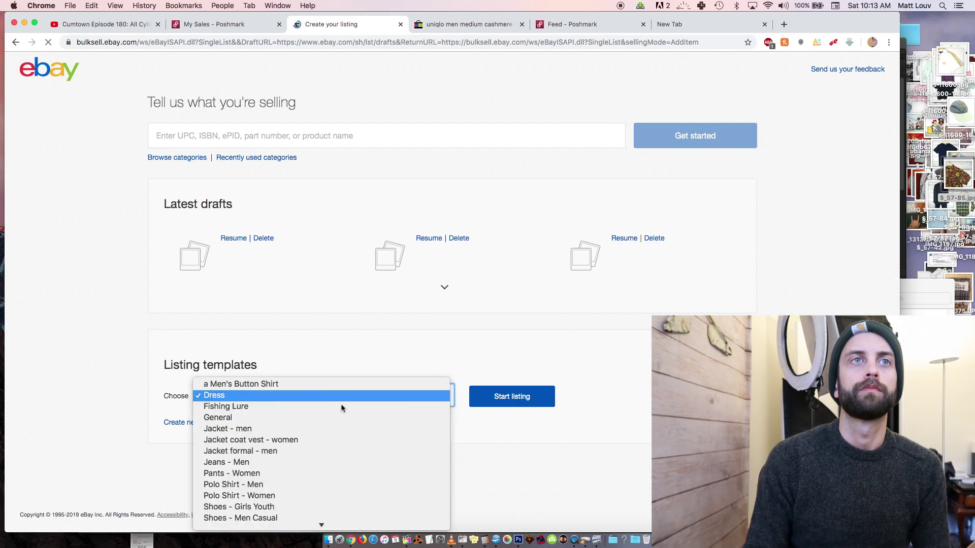
pyautogui.click(313, 441)
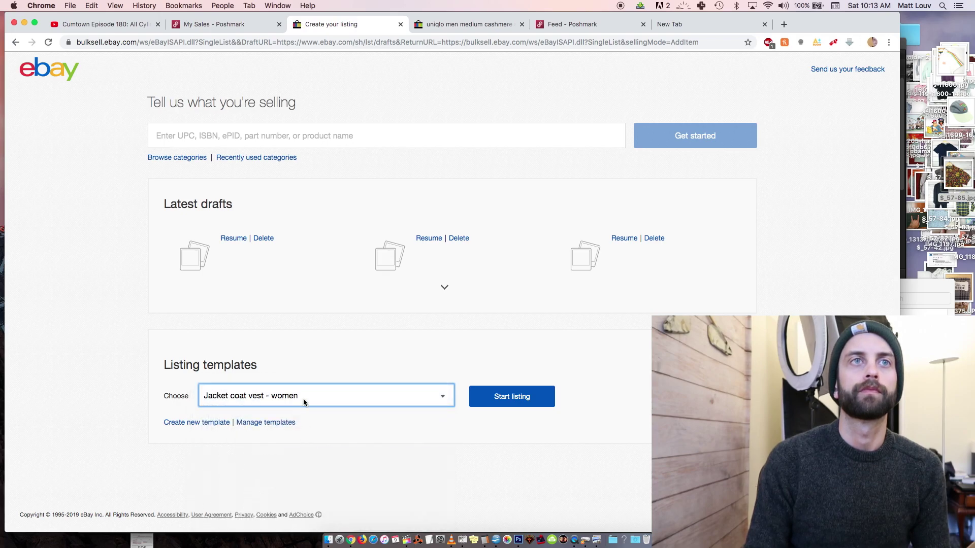
pyautogui.click(303, 399)
pyautogui.scroll(-5, 304, 386)
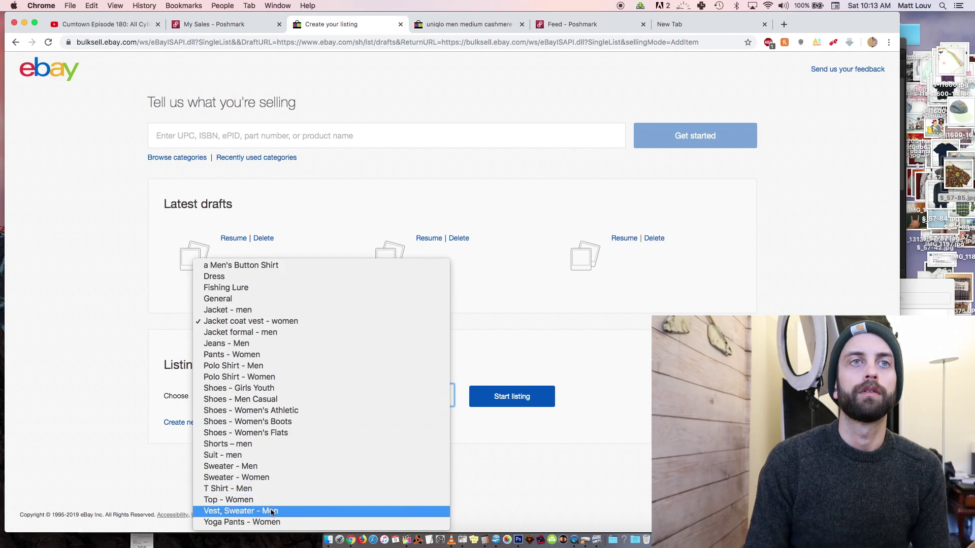
pyautogui.click(284, 510)
pyautogui.click(512, 397)
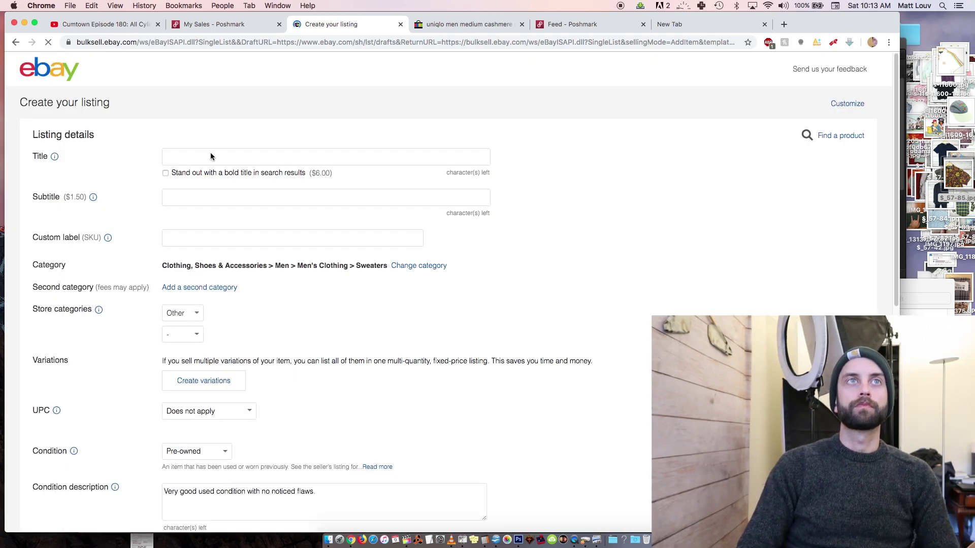
# Title the listing "Uniqlo Men's XXL Ultra Light Down Packable Puffer Vest // Black 2XL"
pyautogui.click(210, 152)
pyautogui.write('Un')
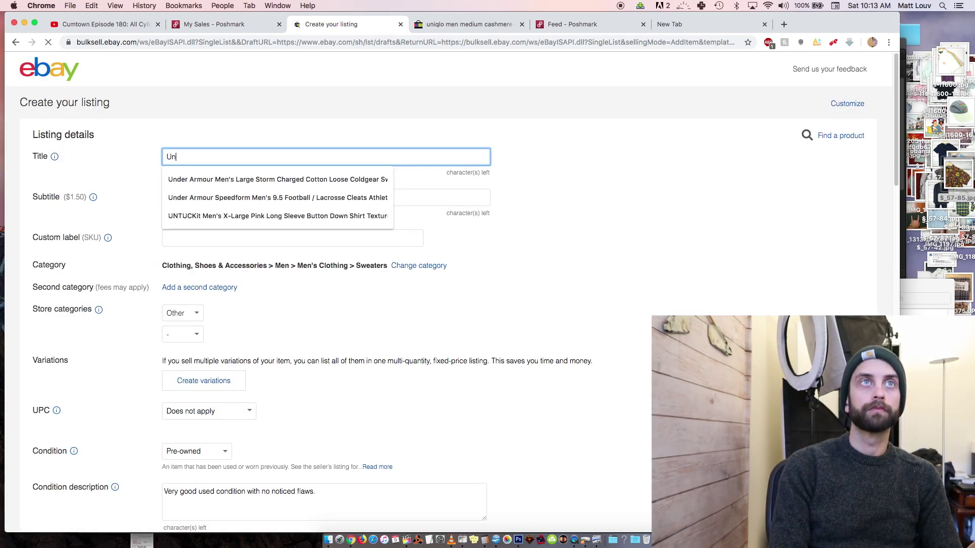
pyautogui.write('iqlo')
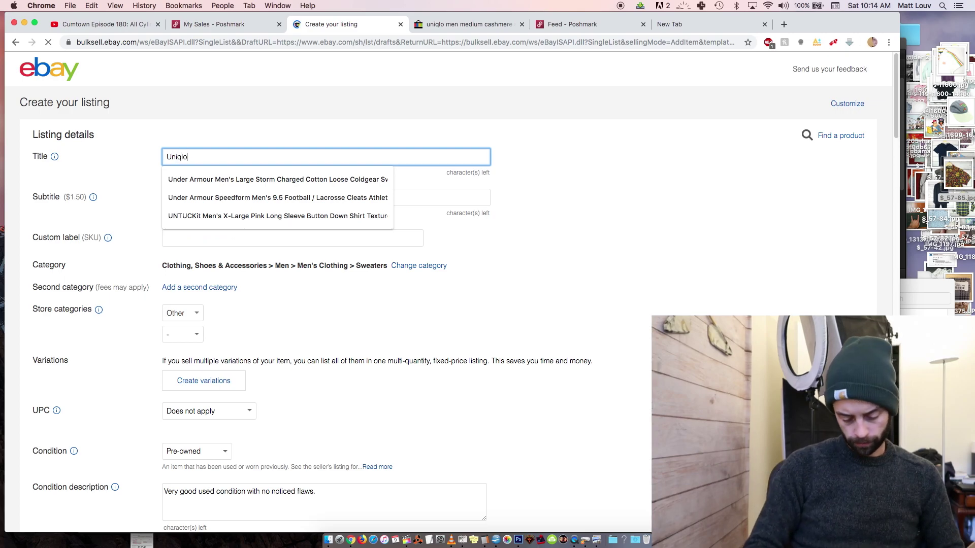
pyautogui.write(' Ul')
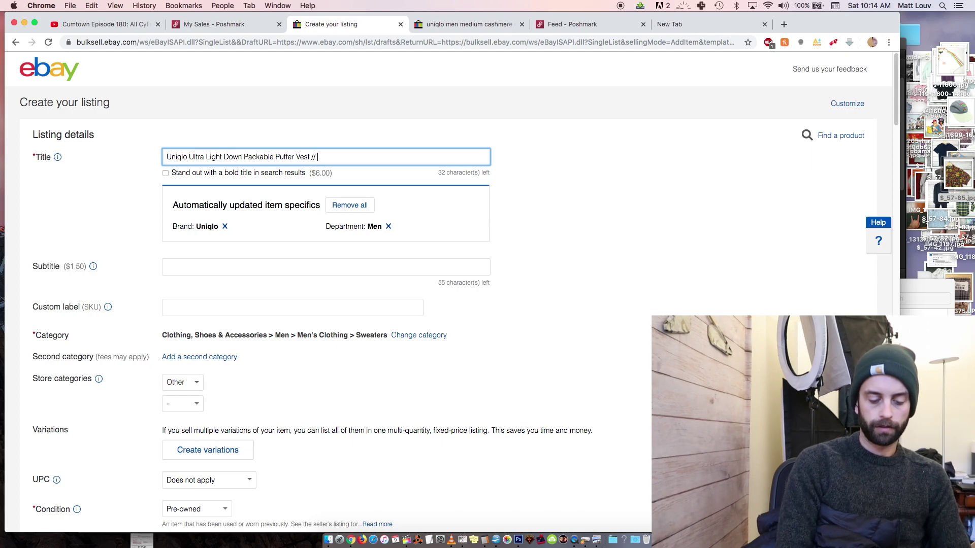
pyautogui.write('k')
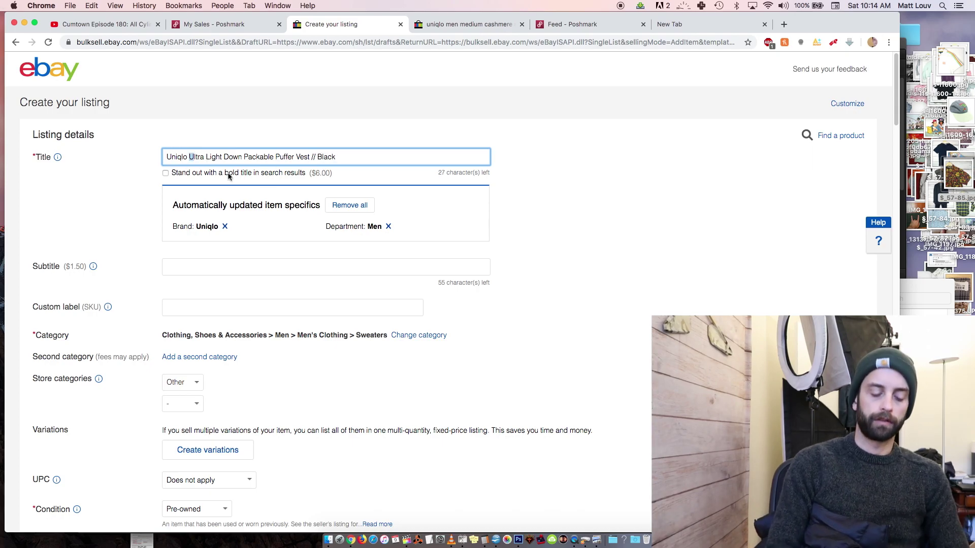
pyautogui.write("Men's XX")
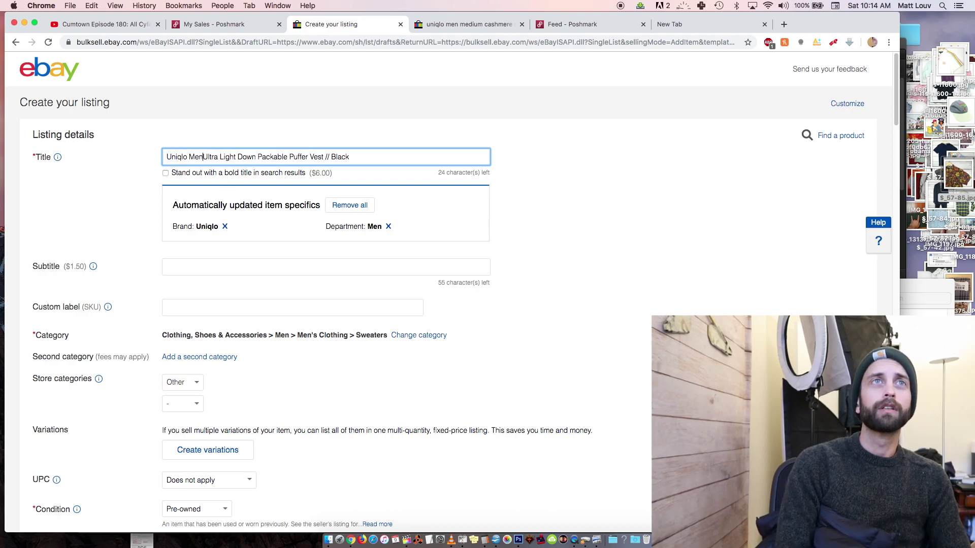
pyautogui.write('L ')
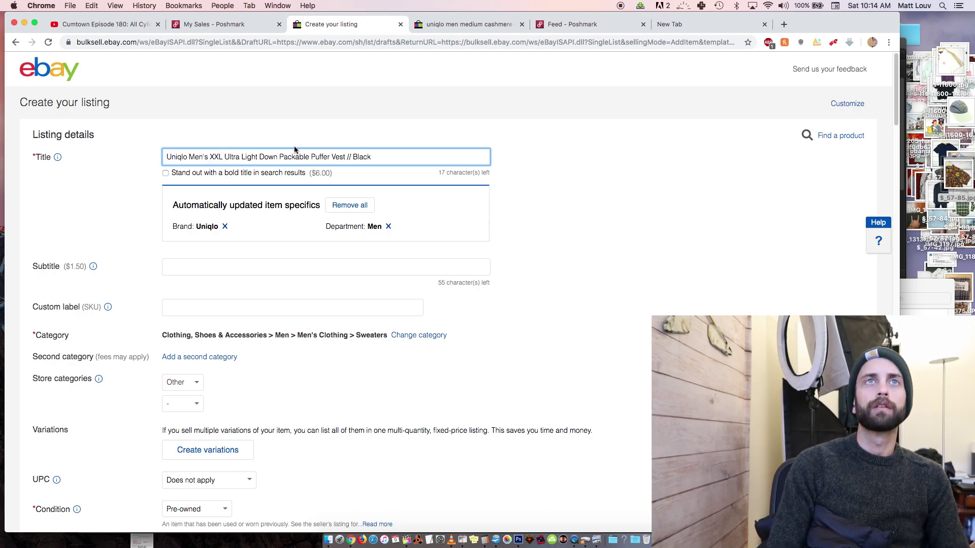
pyautogui.write(' 2XL')
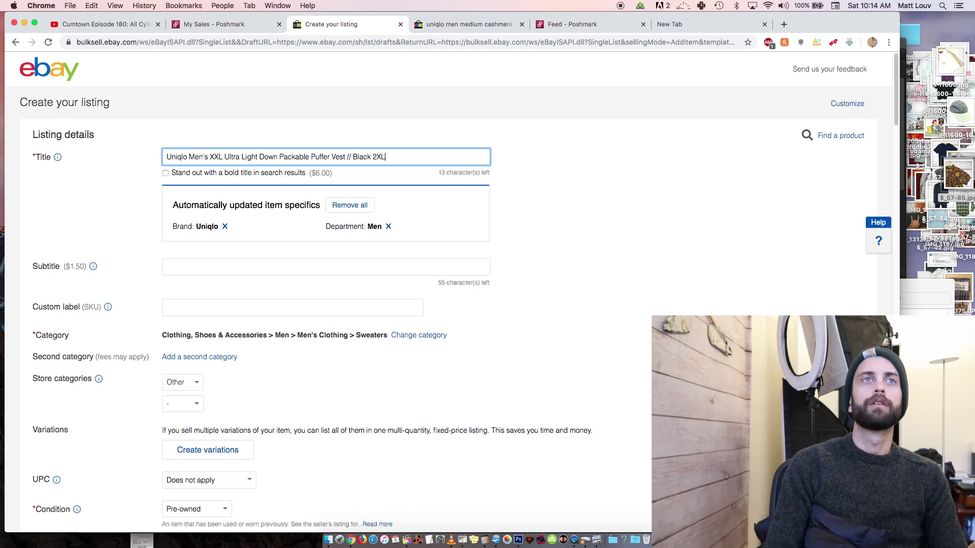
# Change the listing's category to the suggested Clothing, Shoes & Accessories > Men > Men's Clothing > Coats & Jackets
pyautogui.scroll(-2, 472, 274)
pyautogui.click(485, 320)
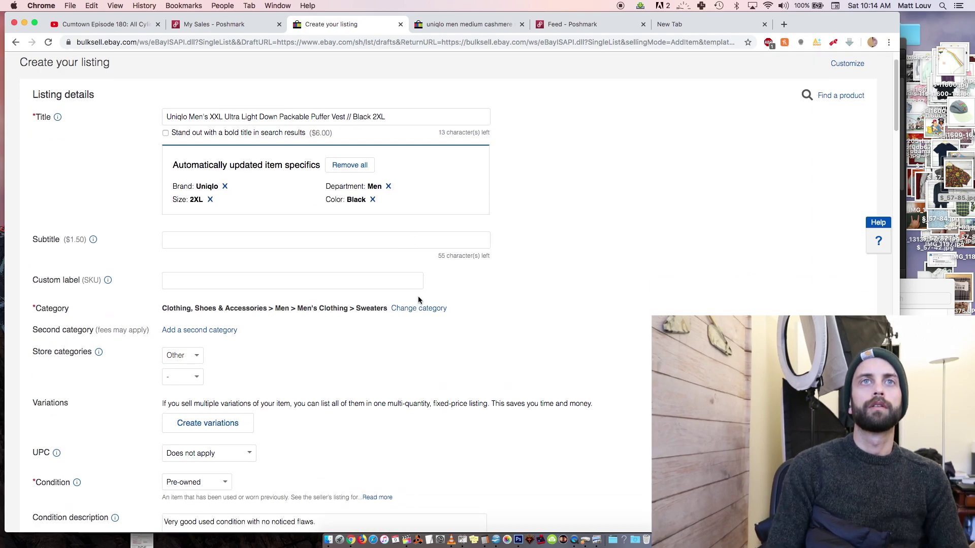
pyautogui.click(431, 311)
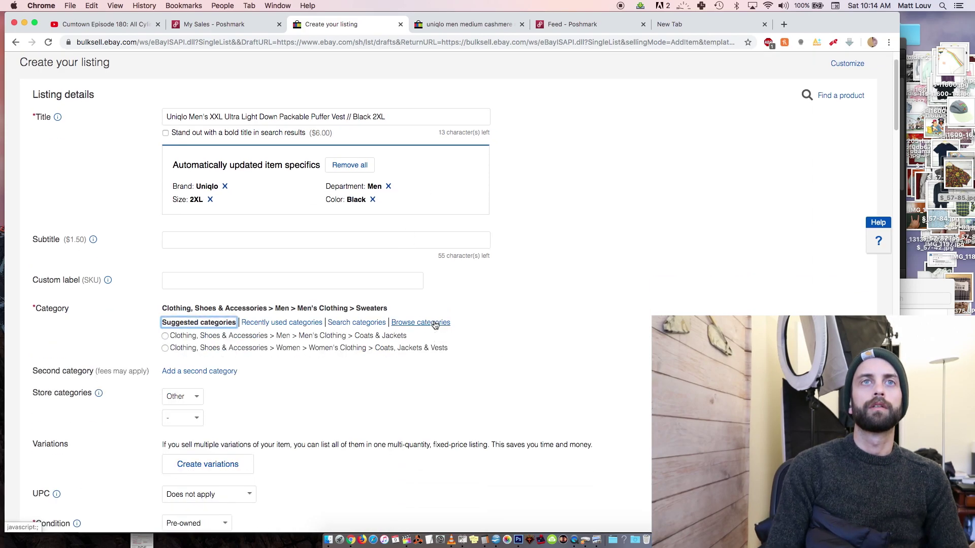
pyautogui.click(334, 338)
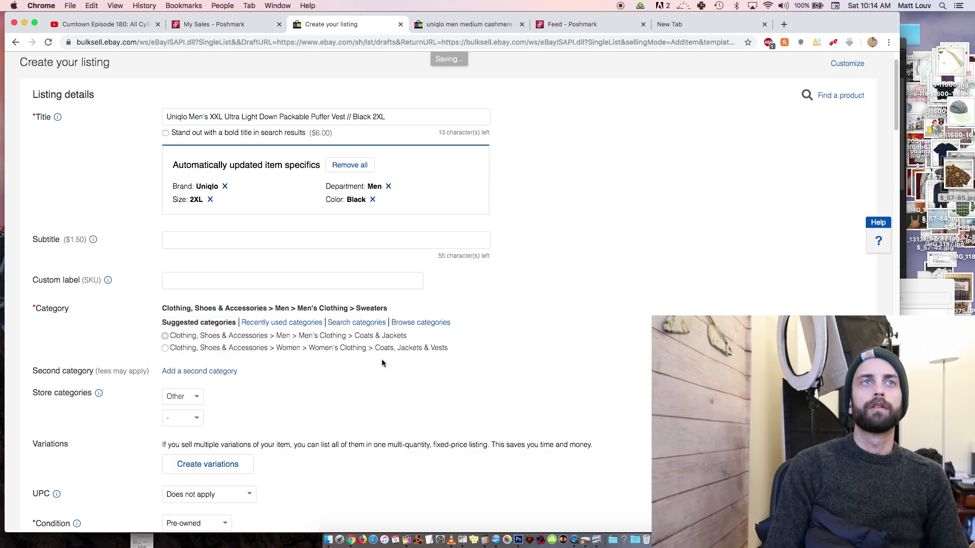
# Set the vest's condition to New with tags
pyautogui.scroll(-3, 314, 450)
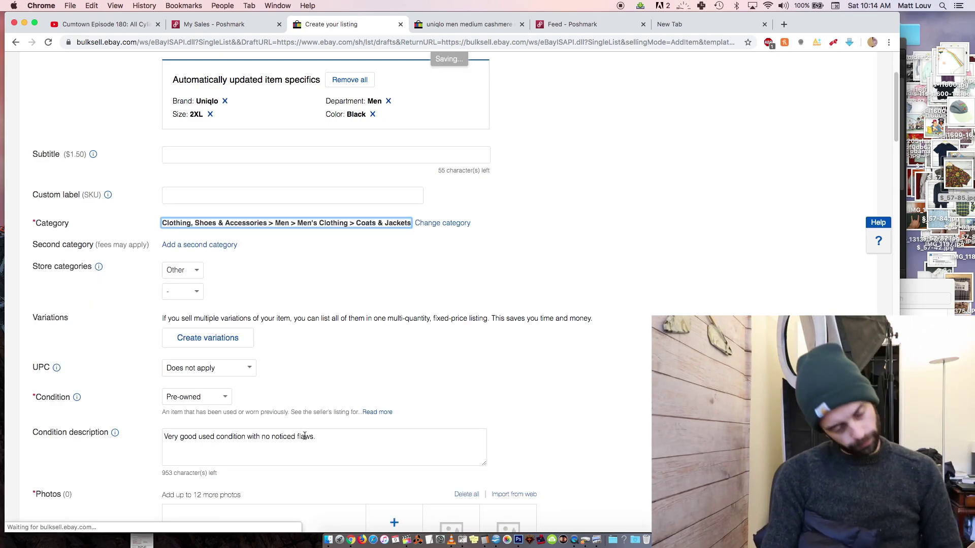
pyautogui.scroll(-2, 209, 317)
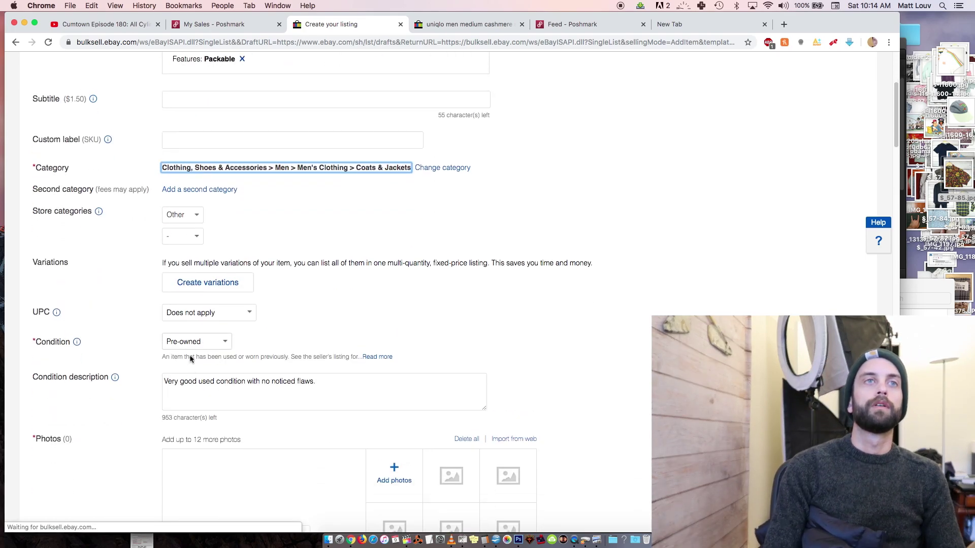
pyautogui.click(191, 340)
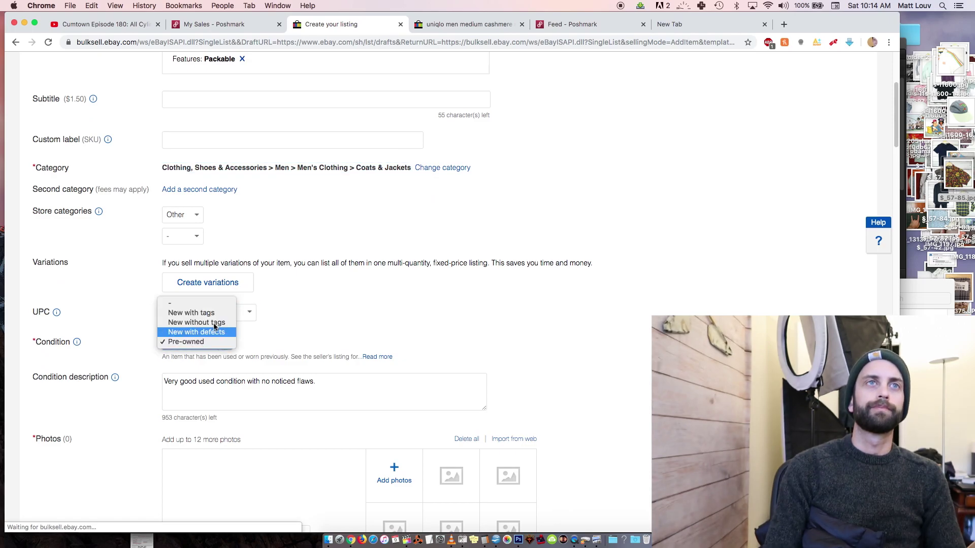
pyautogui.click(153, 398)
pyautogui.press('n')
# Add the seven vest photos from the 151__11 folder to the listing
pyautogui.scroll(-3, 147, 389)
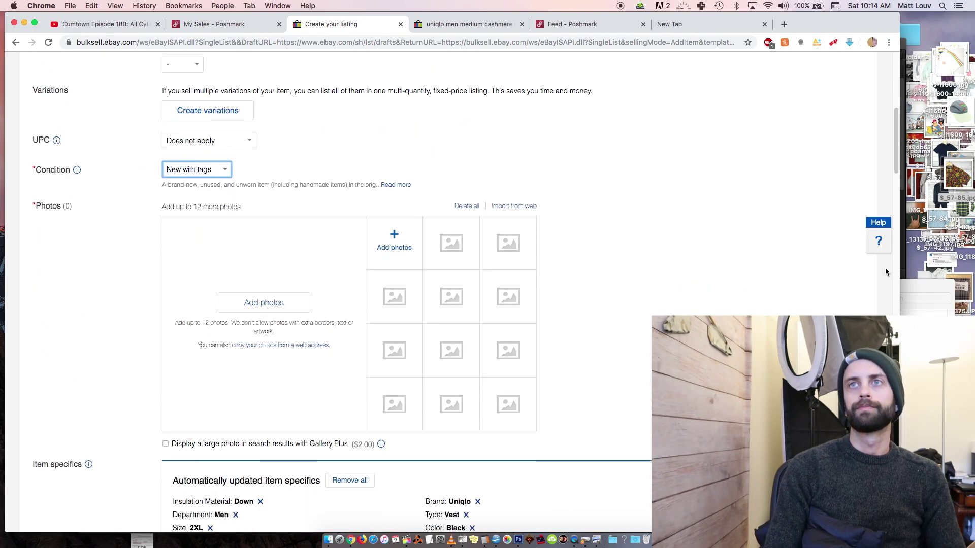
pyautogui.doubleClick(911, 285)
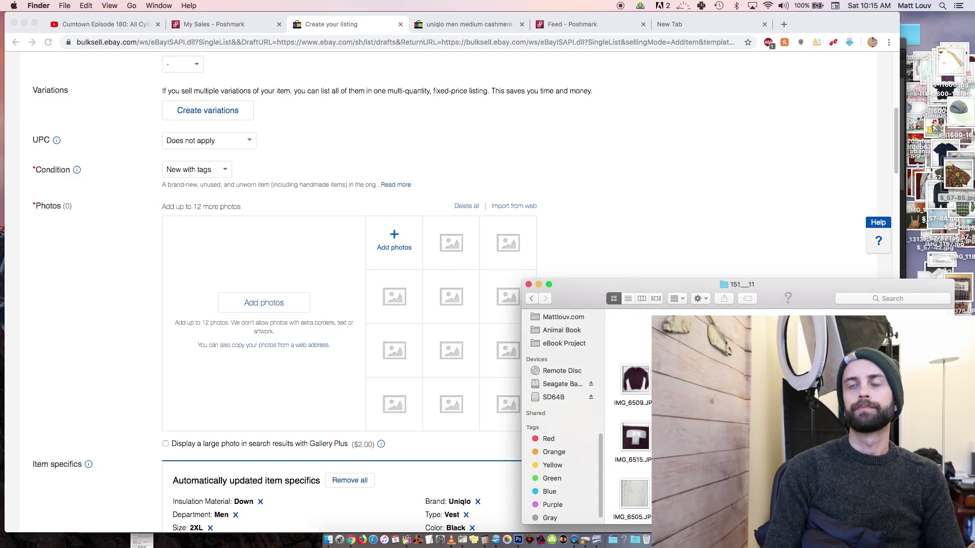
pyautogui.scroll(-2, 632, 421)
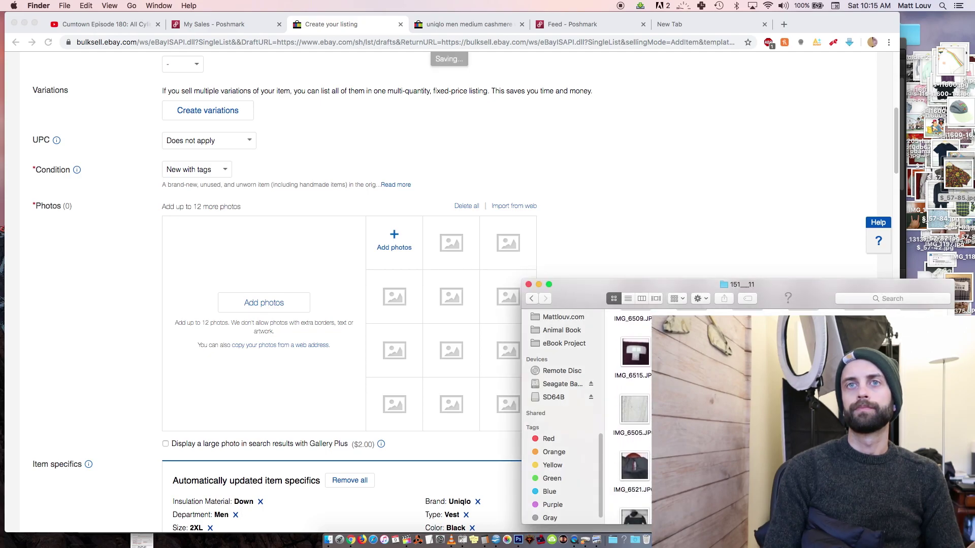
pyautogui.scroll(-1, 632, 421)
pyautogui.moveTo(635, 447); pyautogui.dragTo(660, 442)
pyautogui.moveTo(121, 313); pyautogui.dragTo(261, 307)
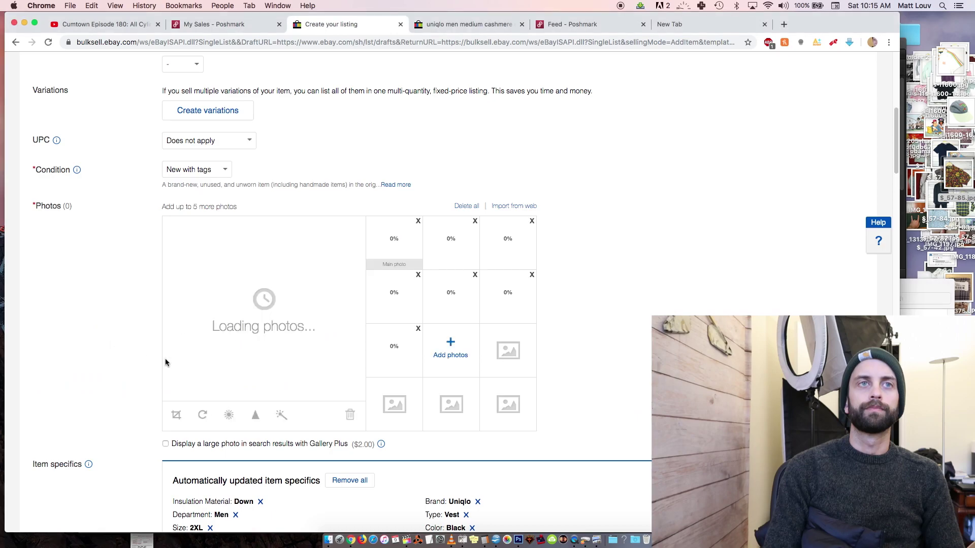
# In the item specifics, set the outer shell material to Nylon and the closure to Zip
pyautogui.scroll(-3, 166, 362)
pyautogui.scroll(-5, 166, 362)
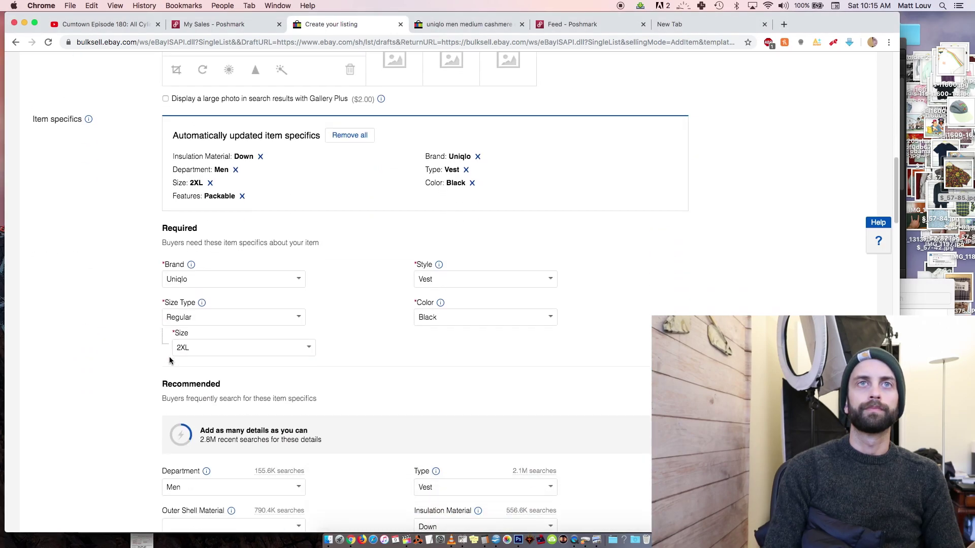
pyautogui.scroll(-3, 336, 324)
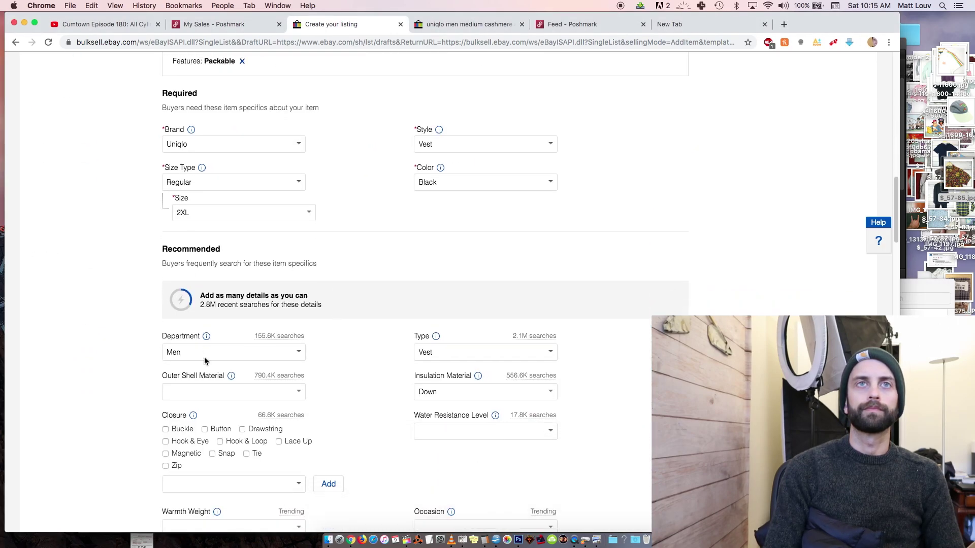
pyautogui.scroll(-2, 377, 362)
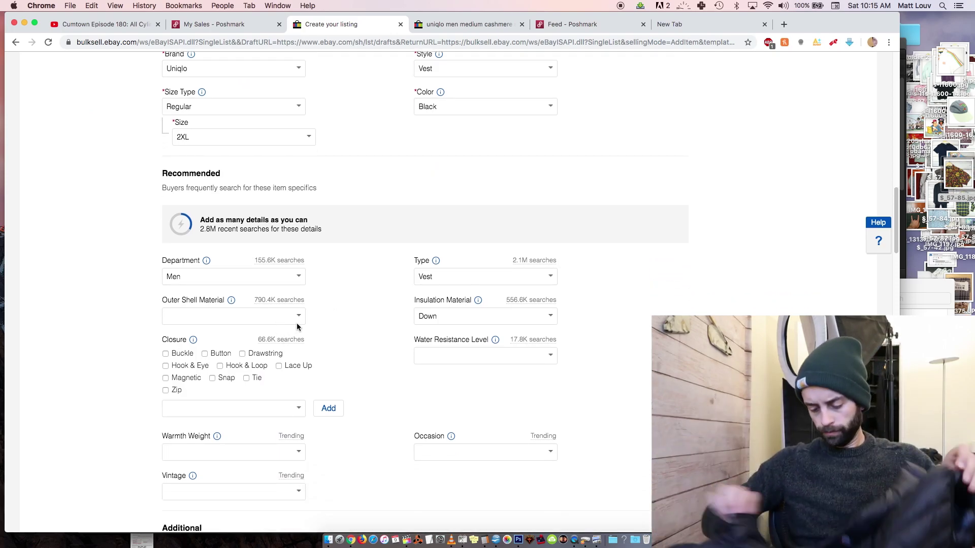
pyautogui.click(272, 318)
pyautogui.write('Ny')
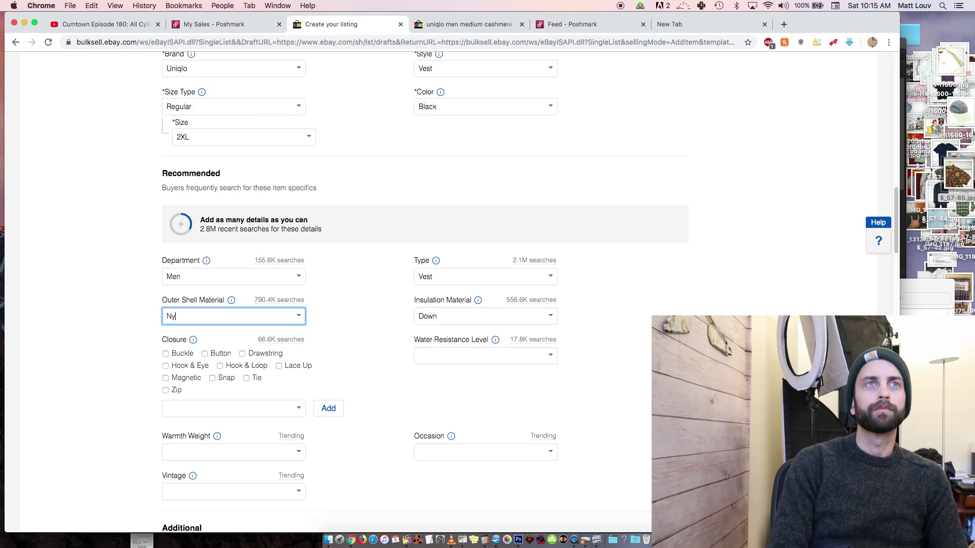
pyautogui.write('lon')
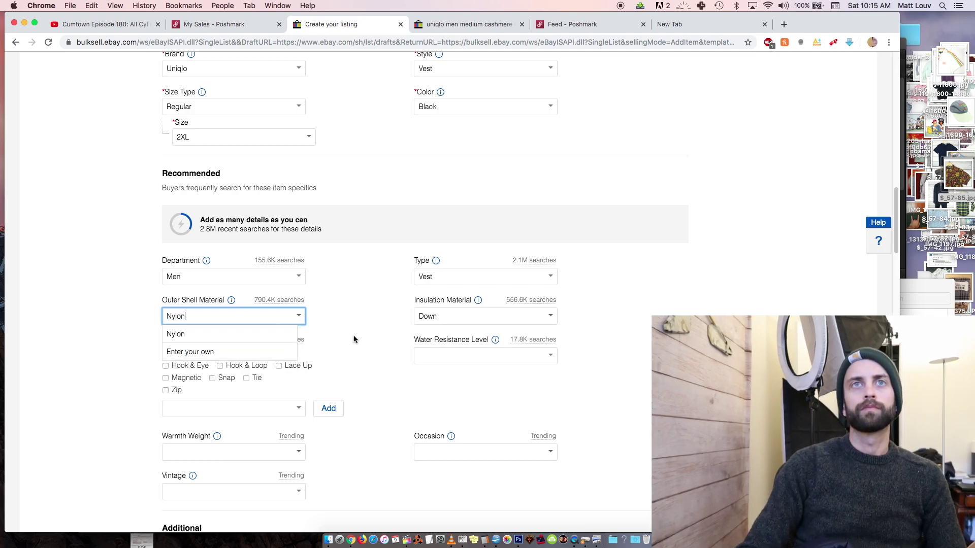
pyautogui.scroll(-2, 419, 360)
pyautogui.click(104, 337)
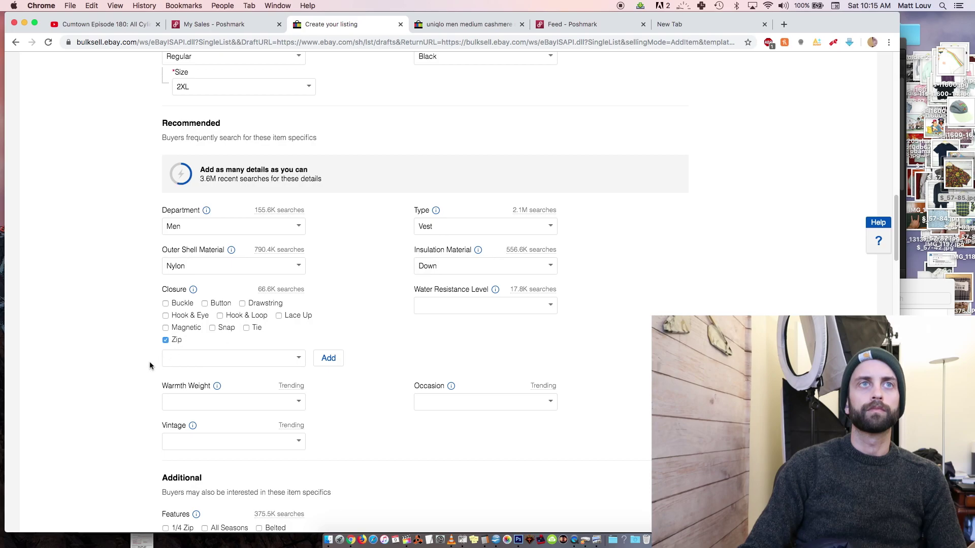
# Set the occasion to Casual and vintage to No in the item specifics
pyautogui.scroll(-3, 150, 363)
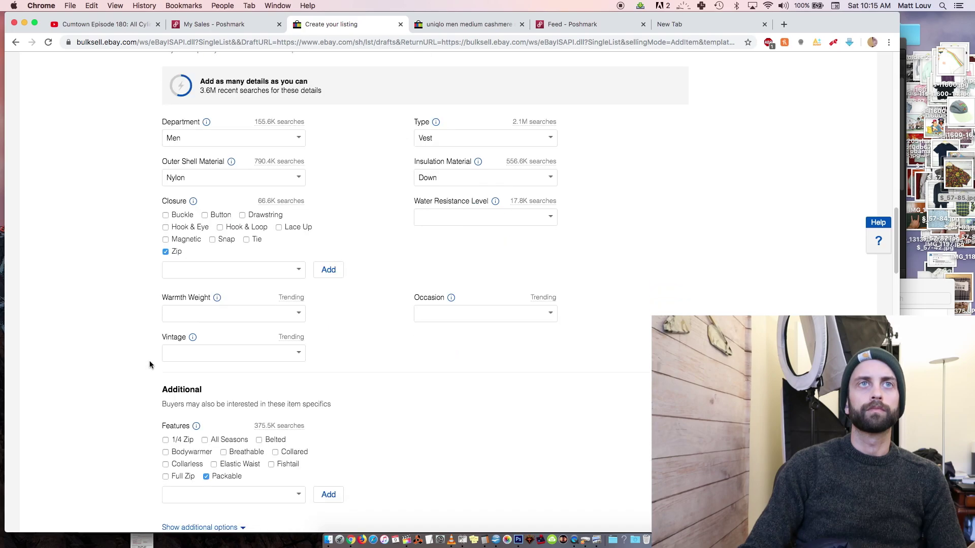
pyautogui.click(553, 316)
pyautogui.click(518, 348)
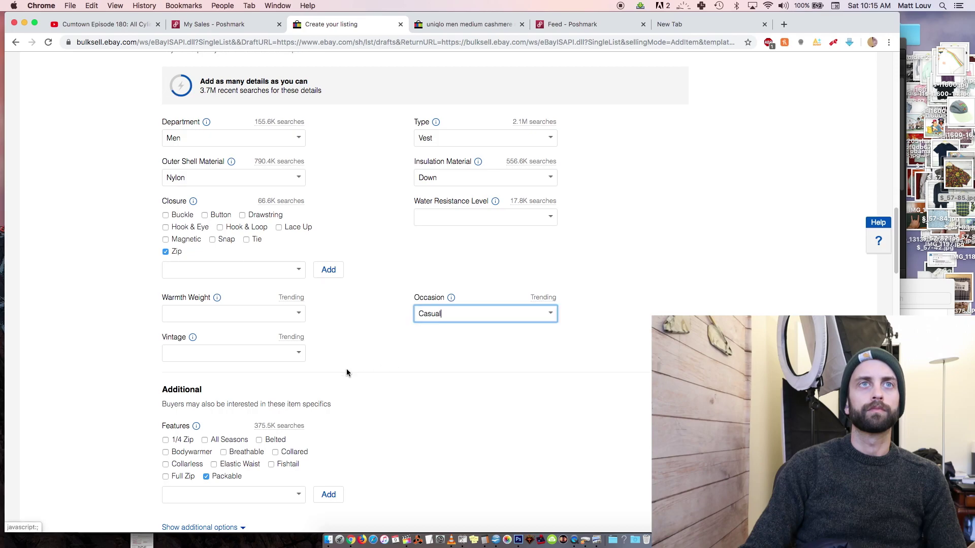
pyautogui.click(297, 360)
pyautogui.click(249, 372)
# Keep the vest draft open and start a separate eBay listing from the "a Men's Button Shirt" template
pyautogui.scroll(-3, 368, 389)
pyautogui.scroll(-1, 245, 400)
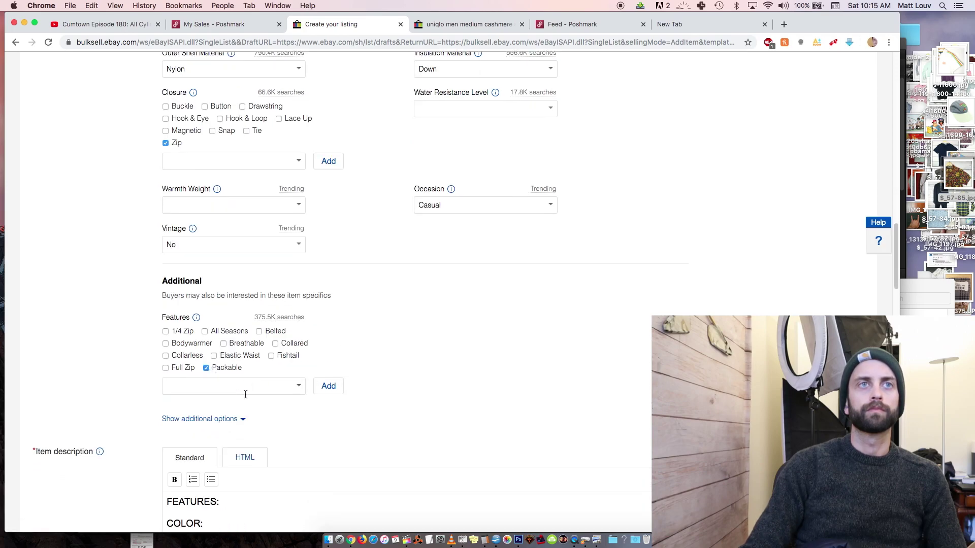
pyautogui.scroll(-5, 237, 454)
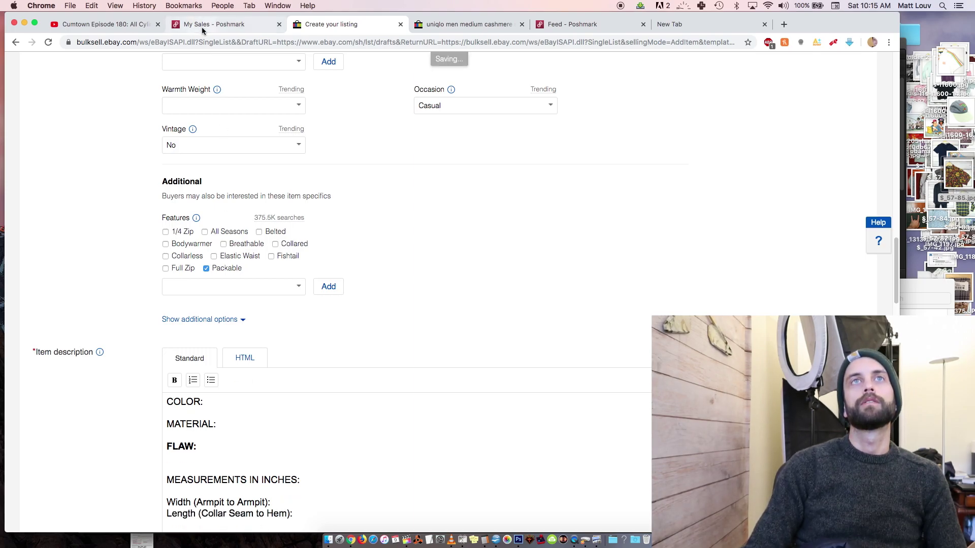
pyautogui.click(428, 25)
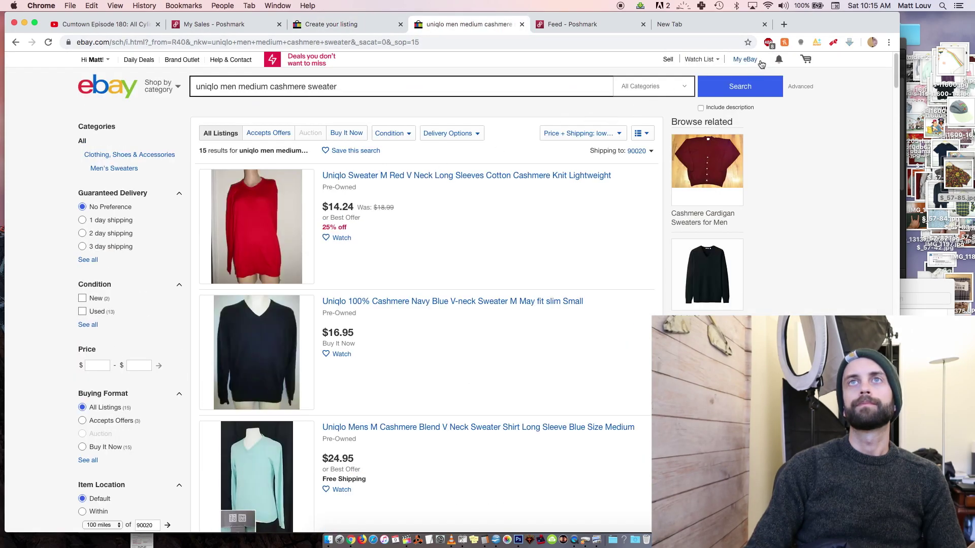
pyautogui.click(761, 61)
pyautogui.click(739, 153)
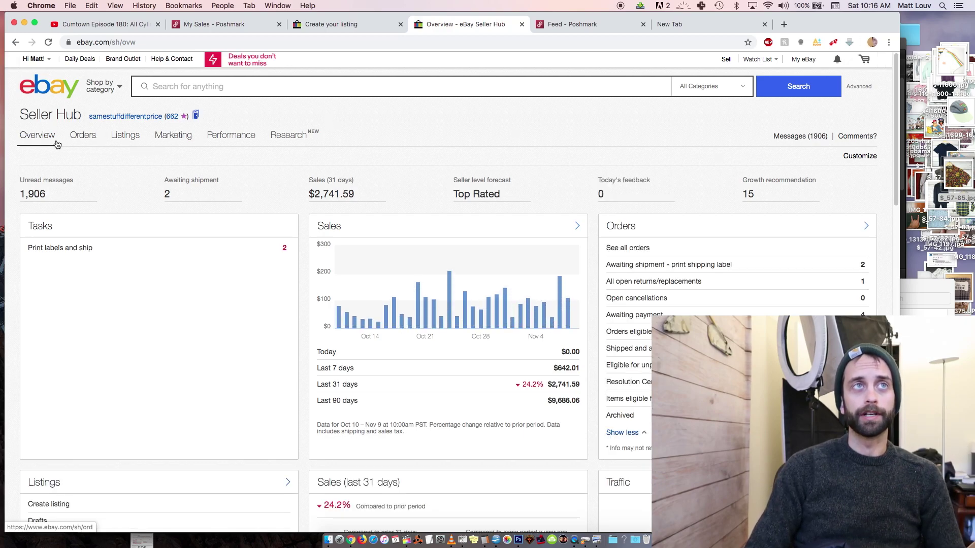
pyautogui.moveTo(119, 139)
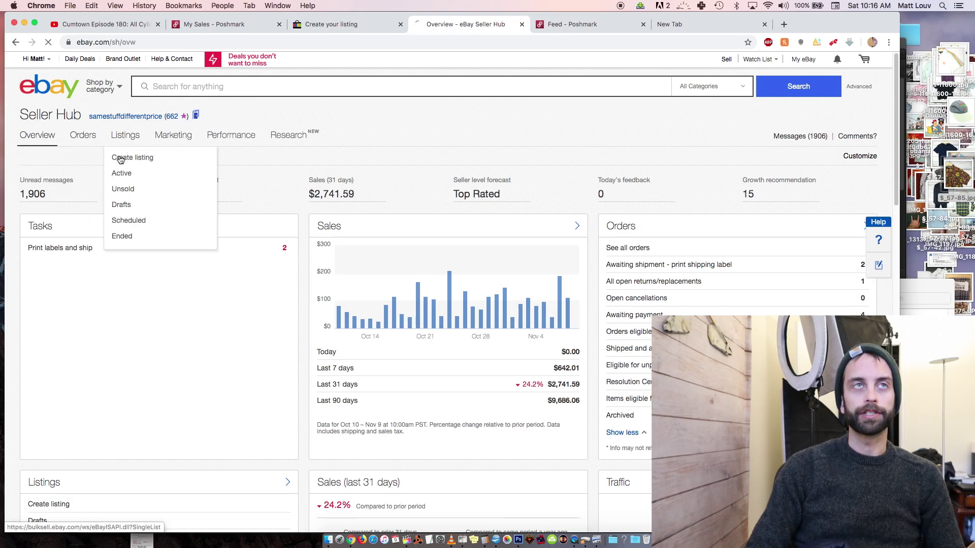
pyautogui.click(120, 159)
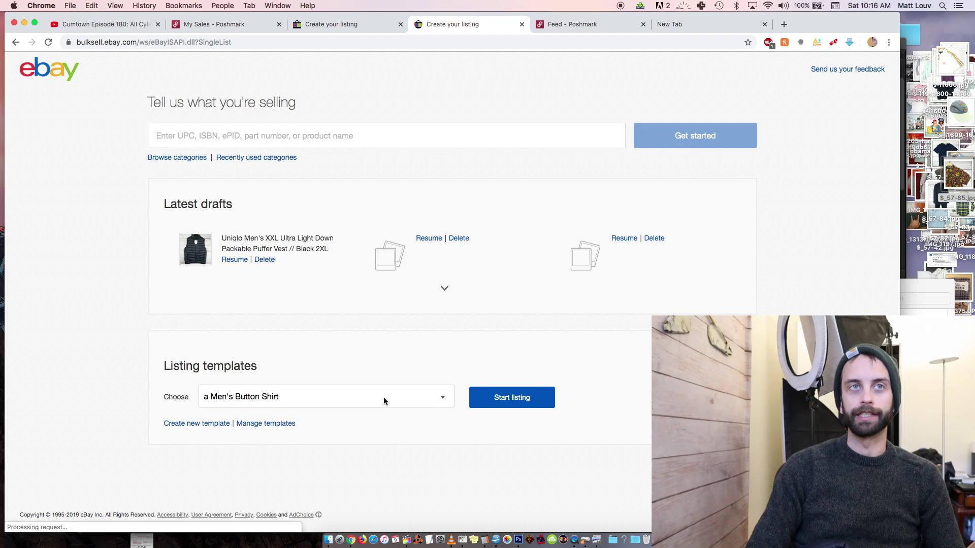
pyautogui.click(470, 404)
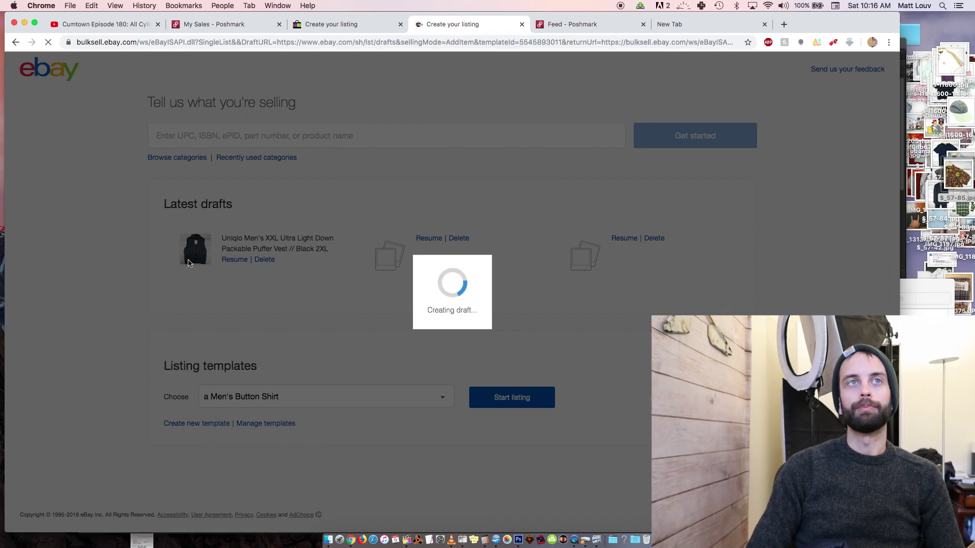
# In the button shirt template listing, select and copy the whole formatted item description
pyautogui.scroll(-5, 273, 234)
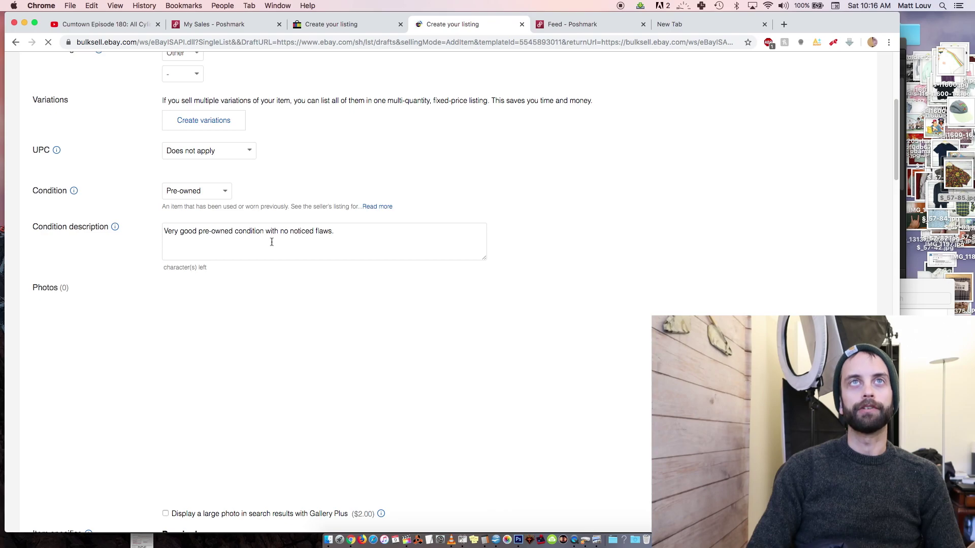
pyautogui.scroll(-15, 271, 242)
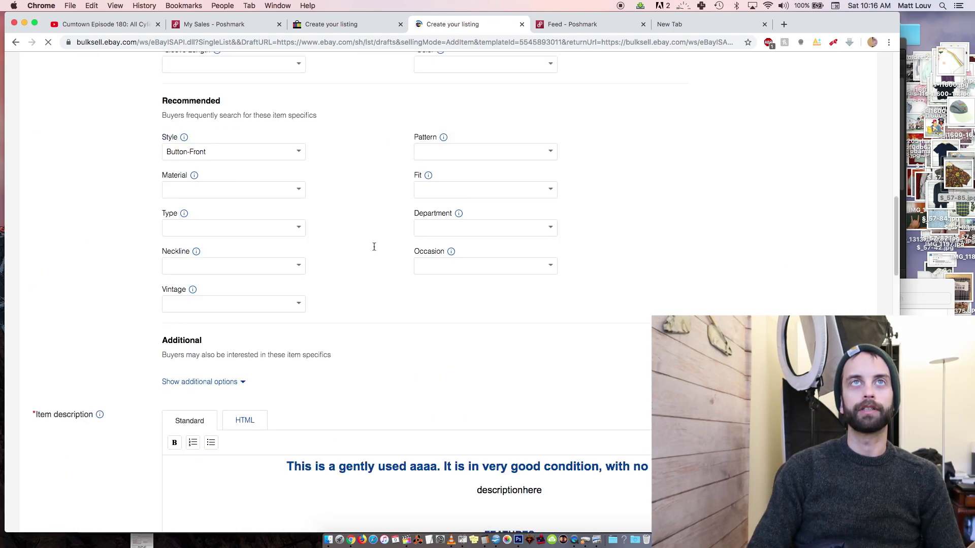
pyautogui.scroll(-3, 373, 245)
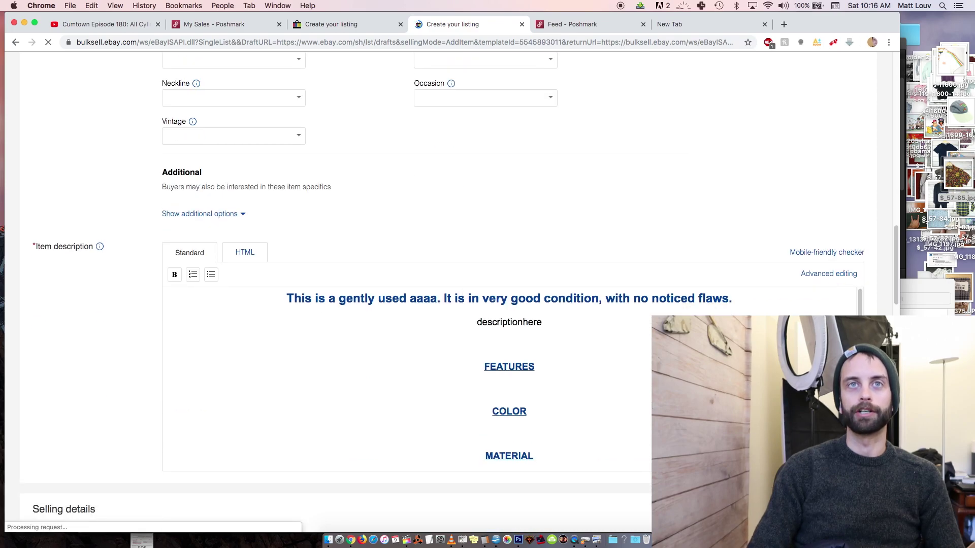
pyautogui.scroll(-5, 602, 374)
pyautogui.scroll(2, 603, 374)
pyautogui.moveTo(578, 426); pyautogui.dragTo(377, 182)
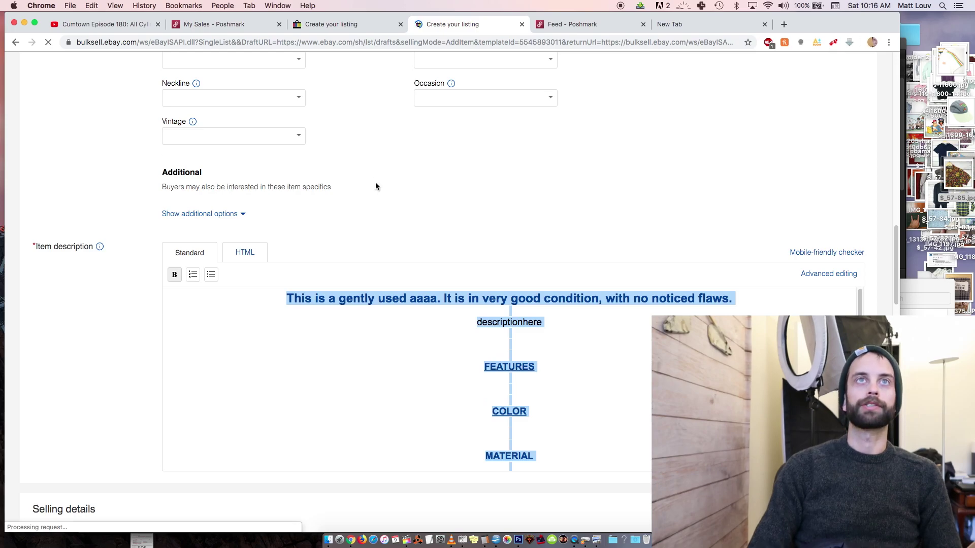
# Return to the vest draft and replace its entire item description with the copied template description
pyautogui.click(227, 23)
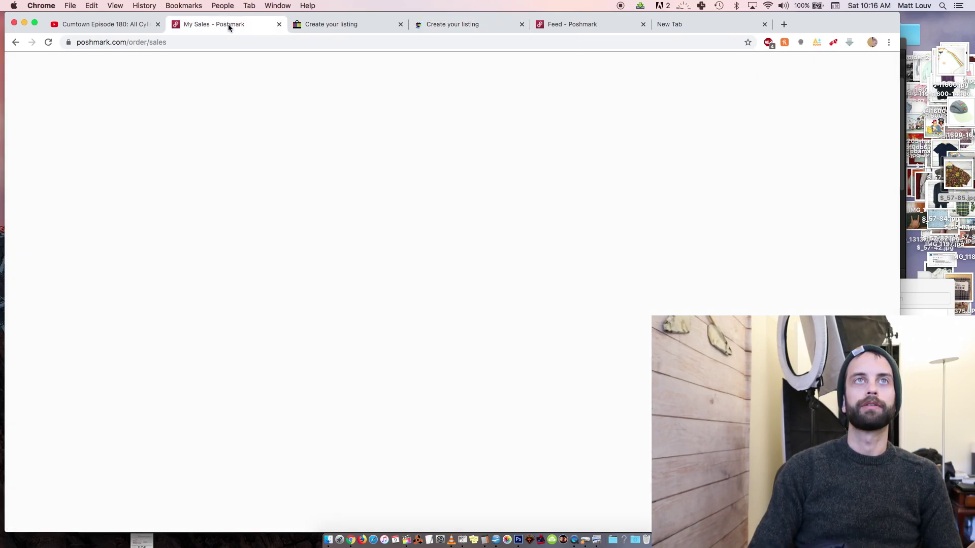
pyautogui.click(334, 28)
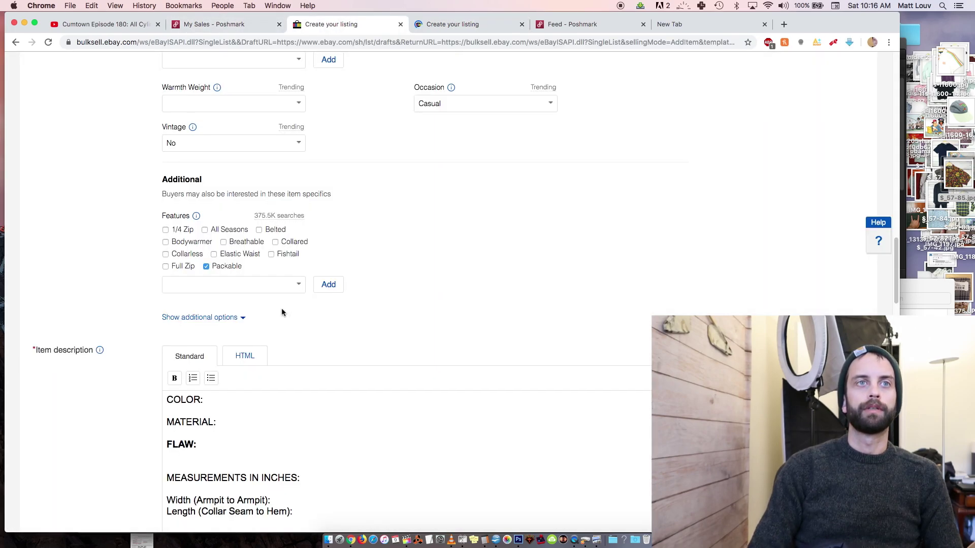
pyautogui.scroll(-3, 282, 312)
pyautogui.scroll(-1, 313, 395)
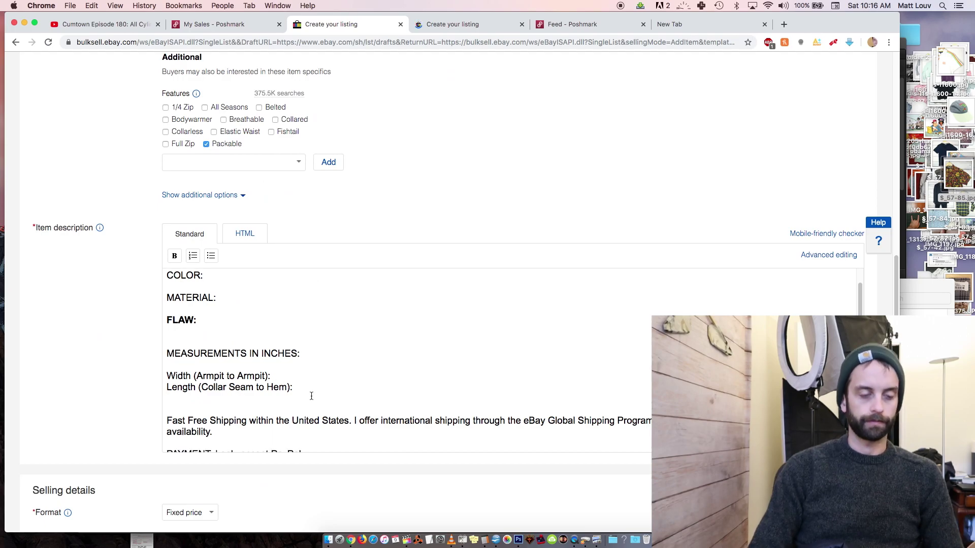
pyautogui.click(465, 24)
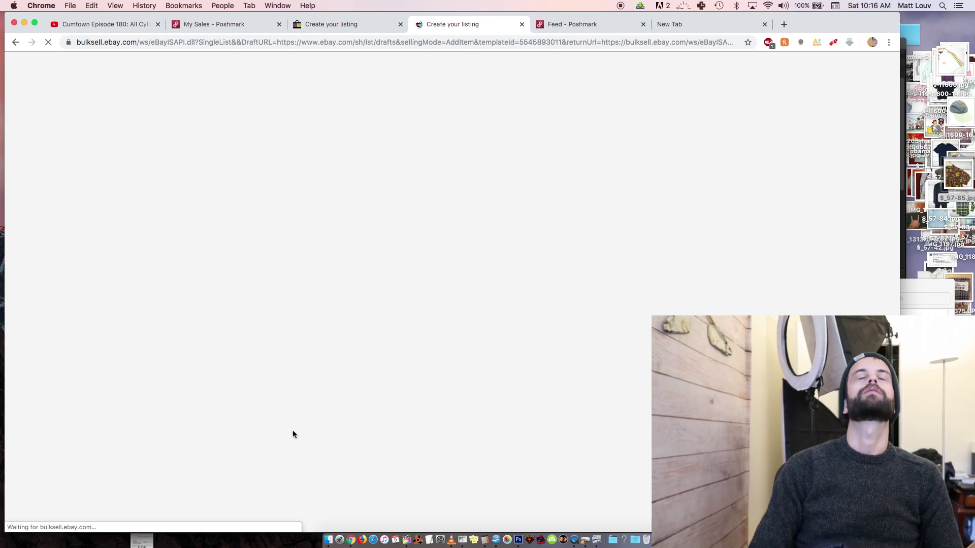
pyautogui.scroll(-5, 417, 361)
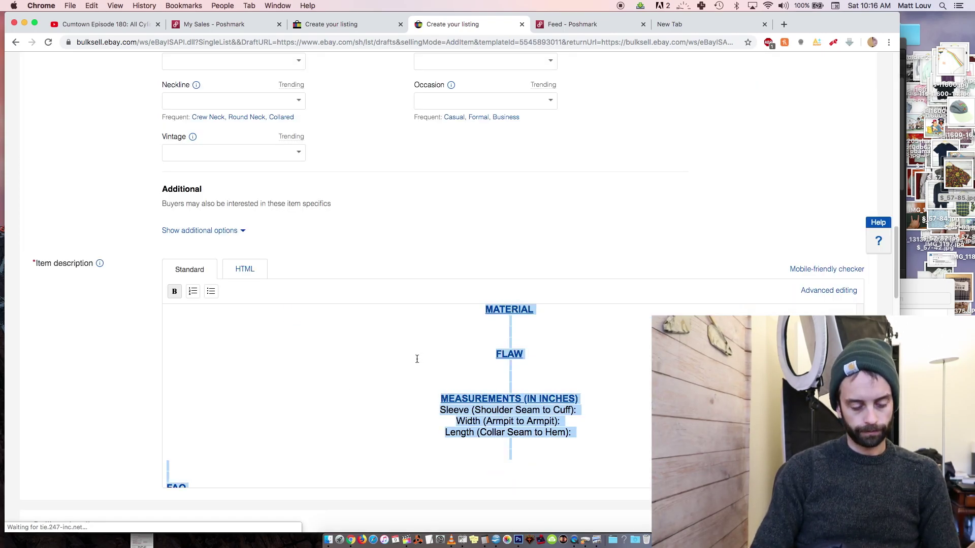
pyautogui.click(321, 30)
pyautogui.press('super+a')
pyautogui.press('super+v')
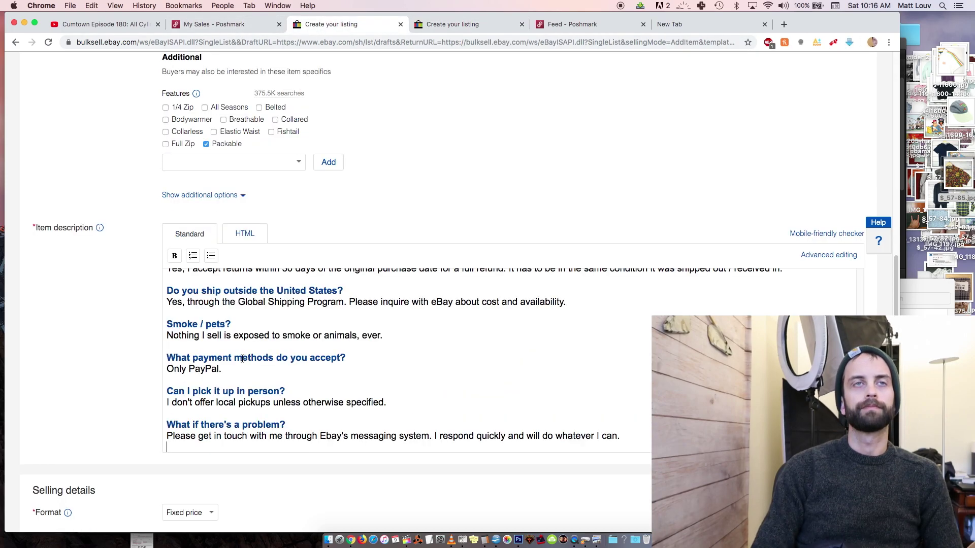
# Turn on advanced editing for the vest's item description and center all of its text
pyautogui.scroll(10, 245, 370)
pyautogui.scroll(-3, 245, 370)
pyautogui.scroll(6, 238, 391)
pyautogui.scroll(-2, 239, 391)
pyautogui.scroll(-2, 287, 396)
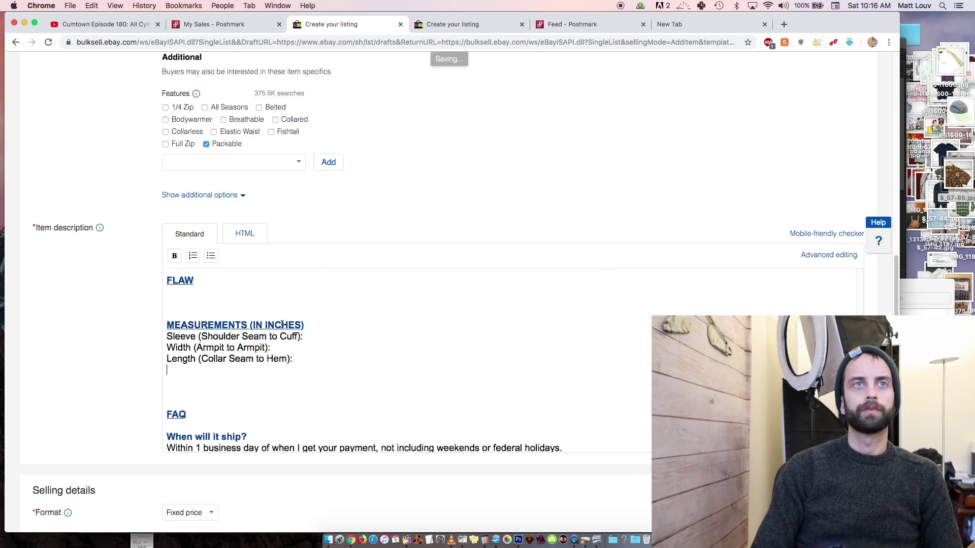
pyautogui.press('super+a')
pyautogui.click(815, 258)
pyautogui.click(483, 259)
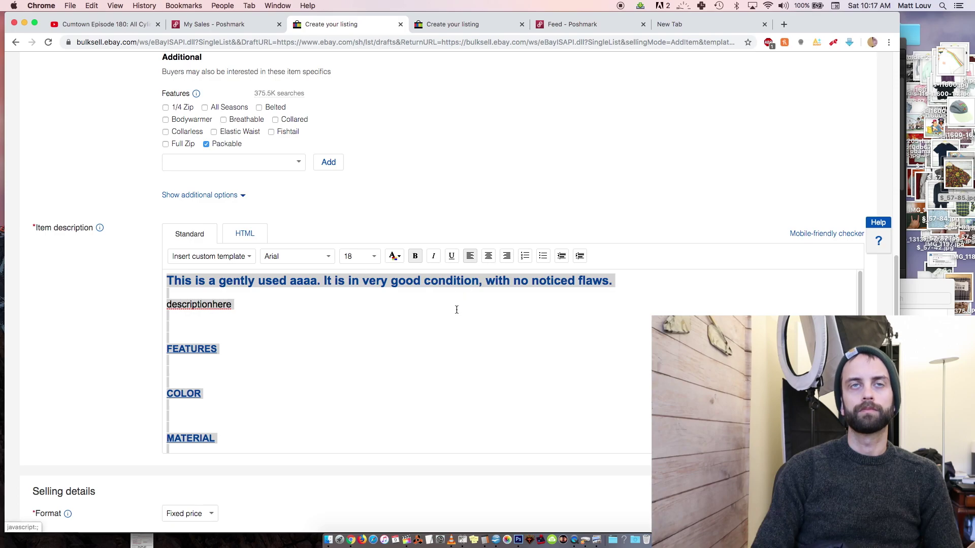
# Reword the description headline to "This is a brand new vest, with its original tags. It is in new condition, with no noticed flaws."
pyautogui.doubleClick(423, 281)
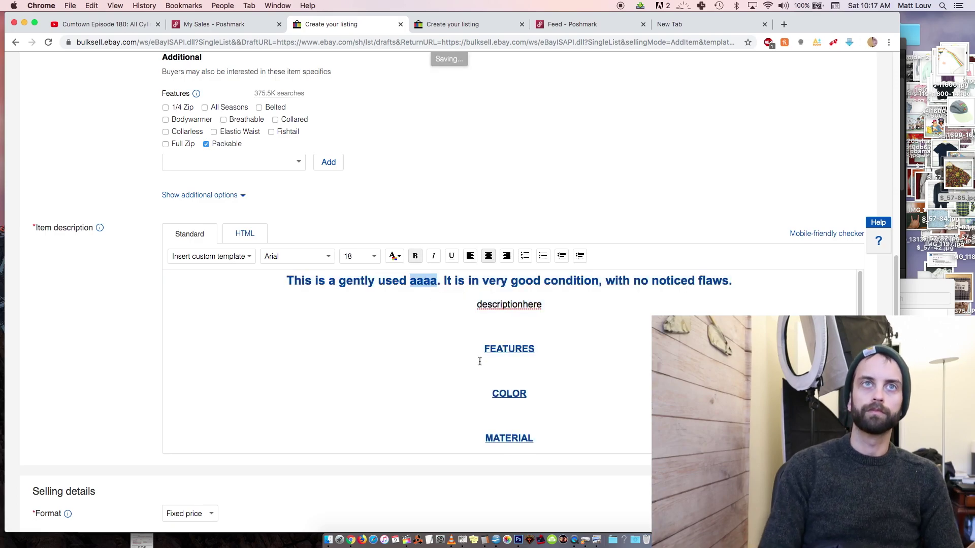
pyautogui.keyDown('shift'); pyautogui.click(354, 284); pyautogui.keyUp('shift')
pyautogui.write('brand new vest, with its original tags')
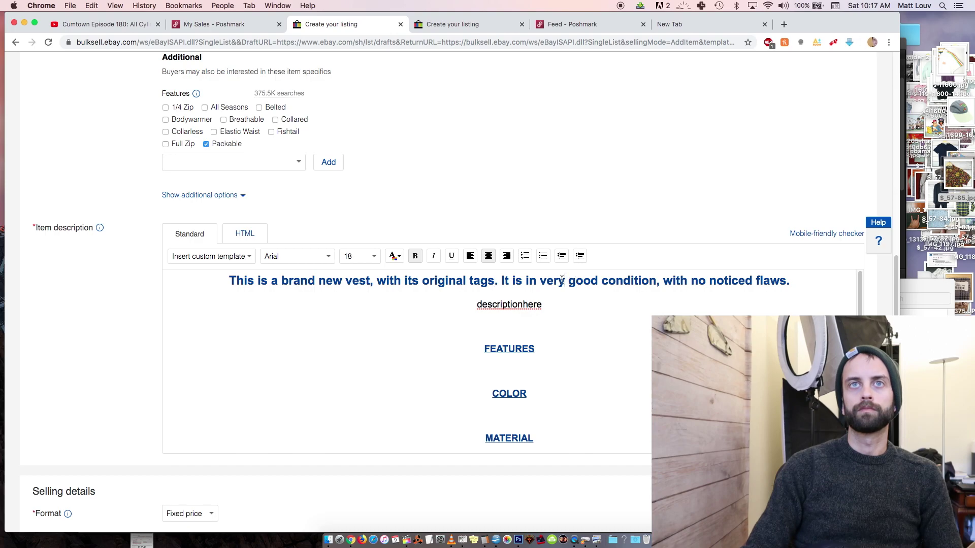
pyautogui.doubleClick(554, 280)
pyautogui.keyDown('shift'); pyautogui.click(596, 280); pyautogui.keyUp('shift')
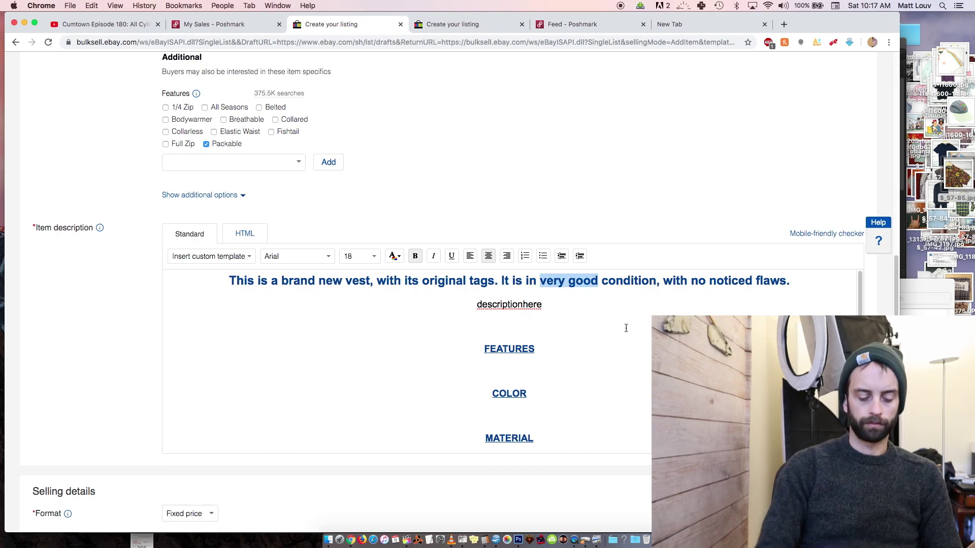
pyautogui.write('new')
# Replace the "descriptionhere" placeholder with "A solid, warm piece from Uniqlo. Very lightweight, very warm."
pyautogui.doubleClick(523, 305)
pyautogui.write('A solid, warm piece from Uniqlo. Very lightweight,')
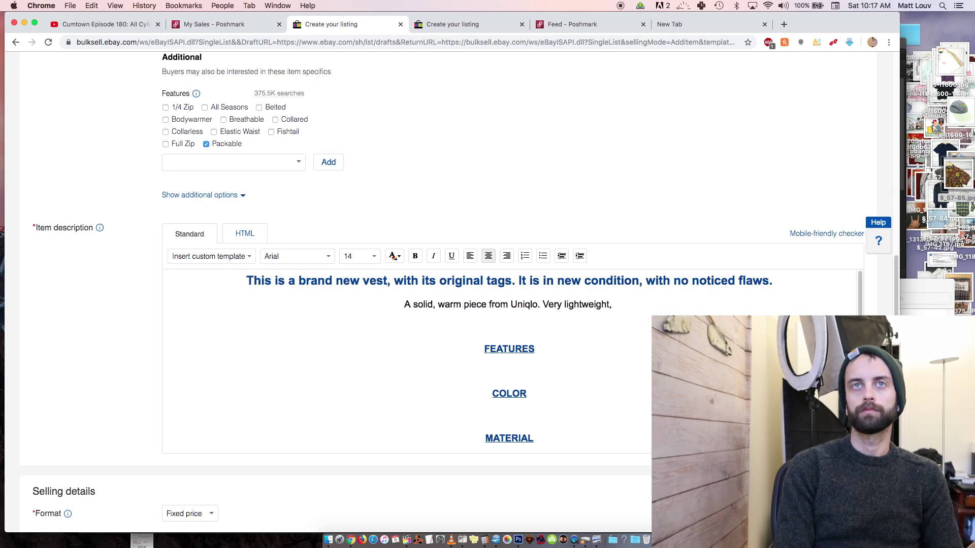
pyautogui.press('BackSpace')
pyautogui.press('BackSpace')
pyautogui.write('.')
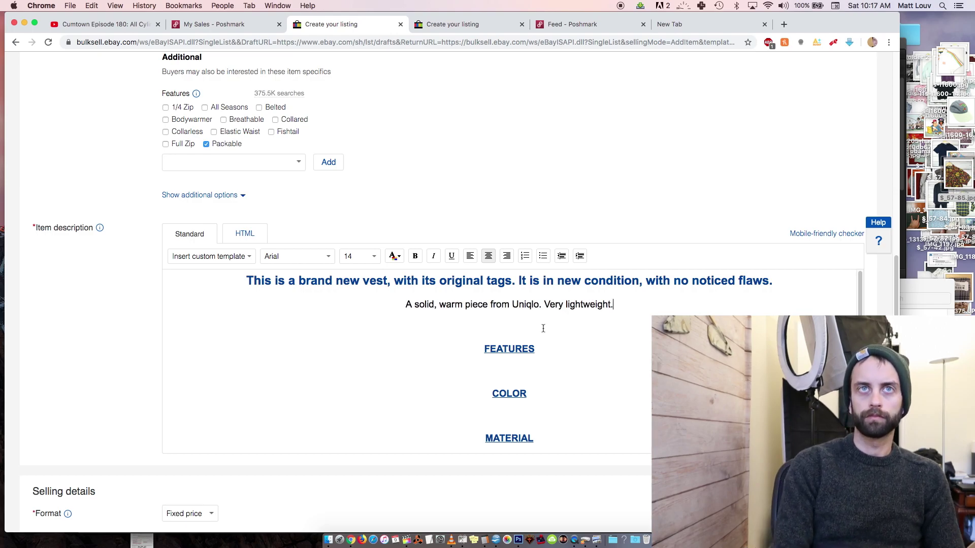
pyautogui.press('BackSpace')
pyautogui.write(', very warm.')
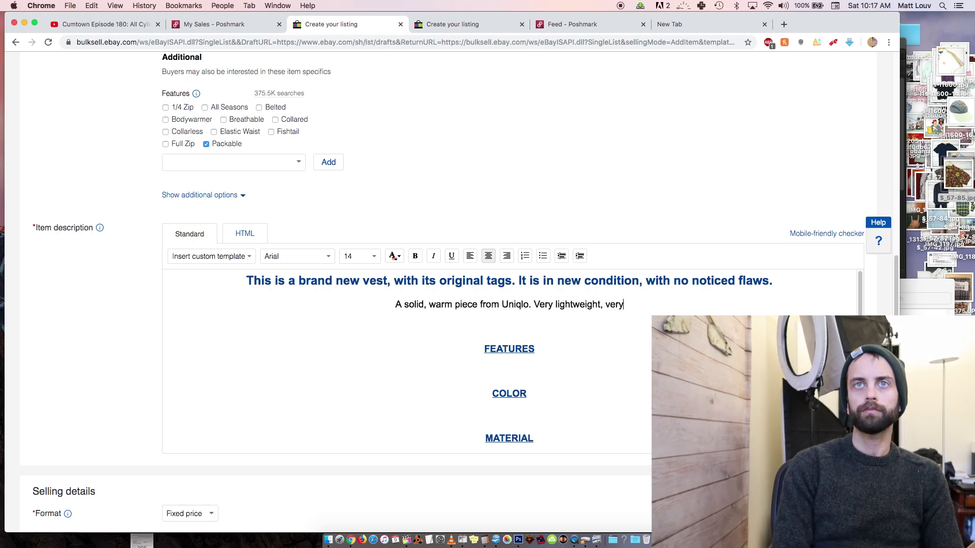
# List "Full zip front" and "Comes with pack bag" as bullets under FEATURES, and enter "Black" under COLOR
pyautogui.click(530, 364)
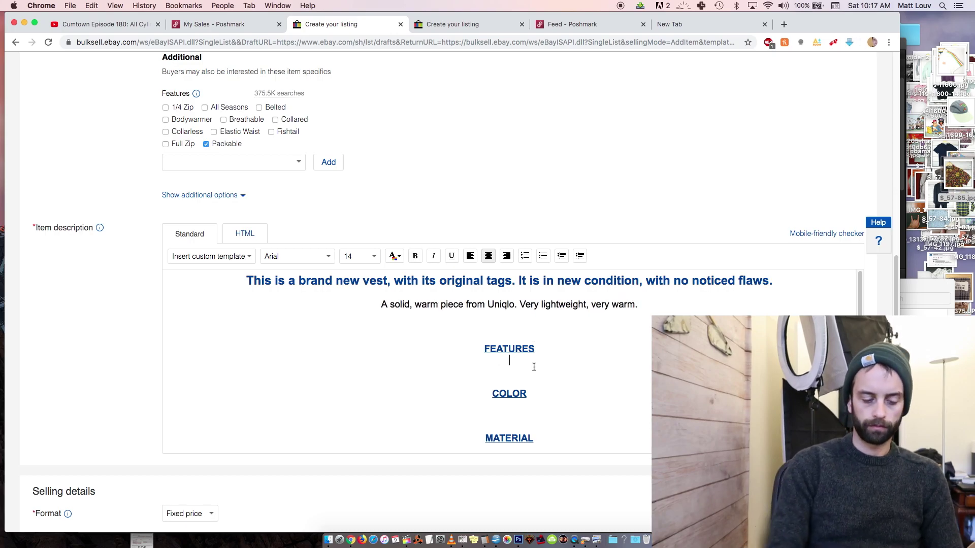
pyautogui.write('• Full zip')
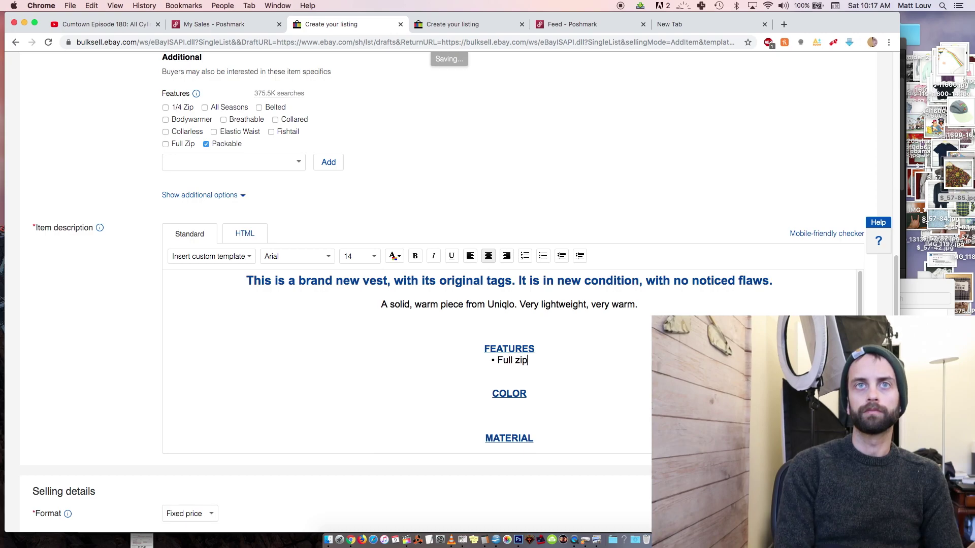
pyautogui.write(' front')
pyautogui.press('Return')
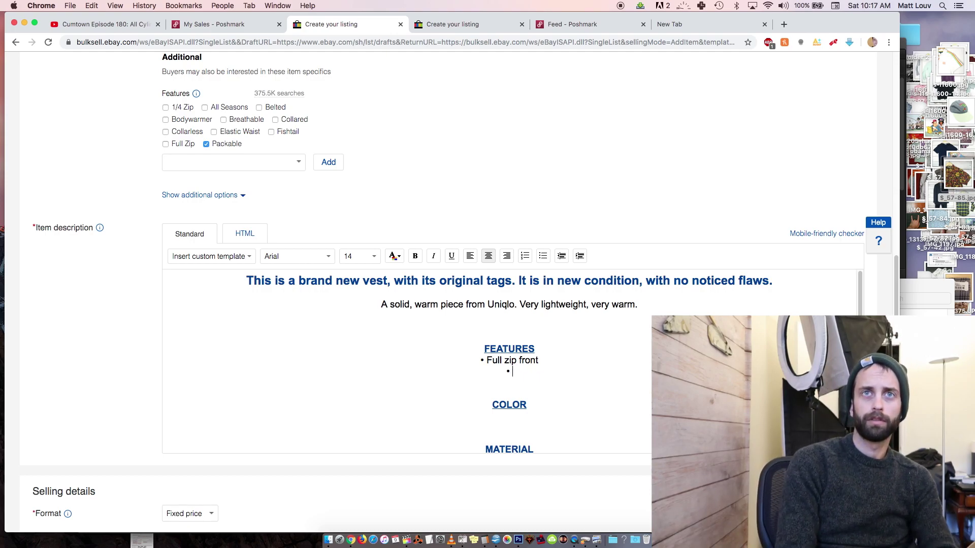
pyautogui.write('pack bag')
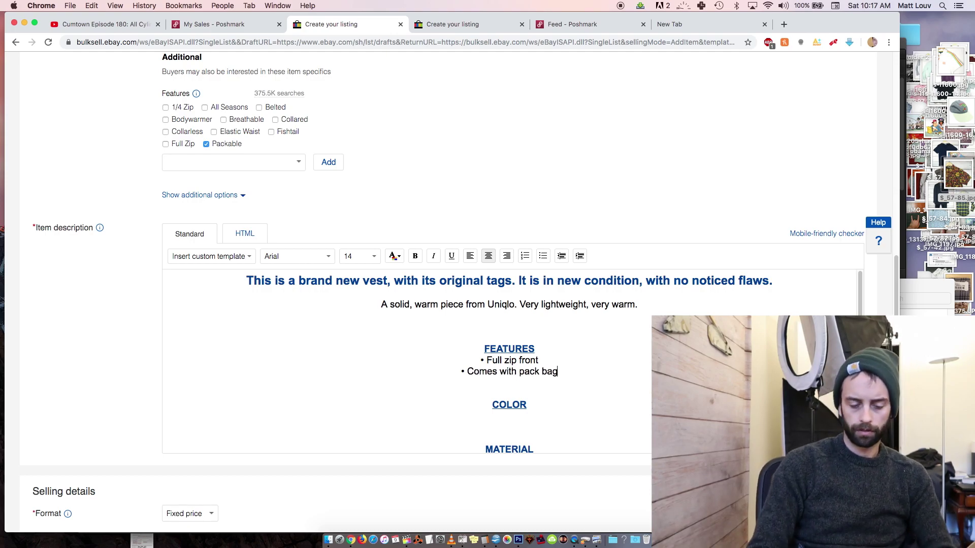
pyautogui.press('Return')
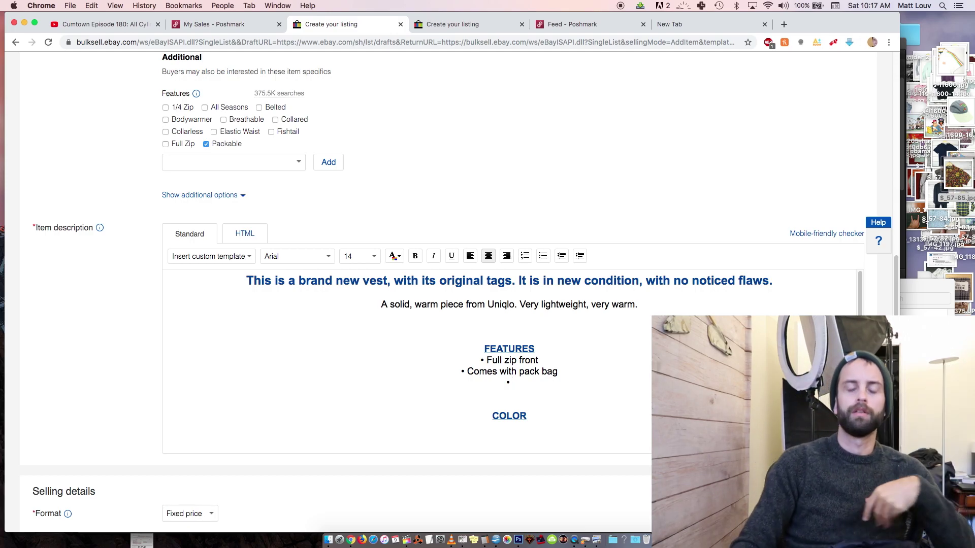
pyautogui.press('BackSpace')
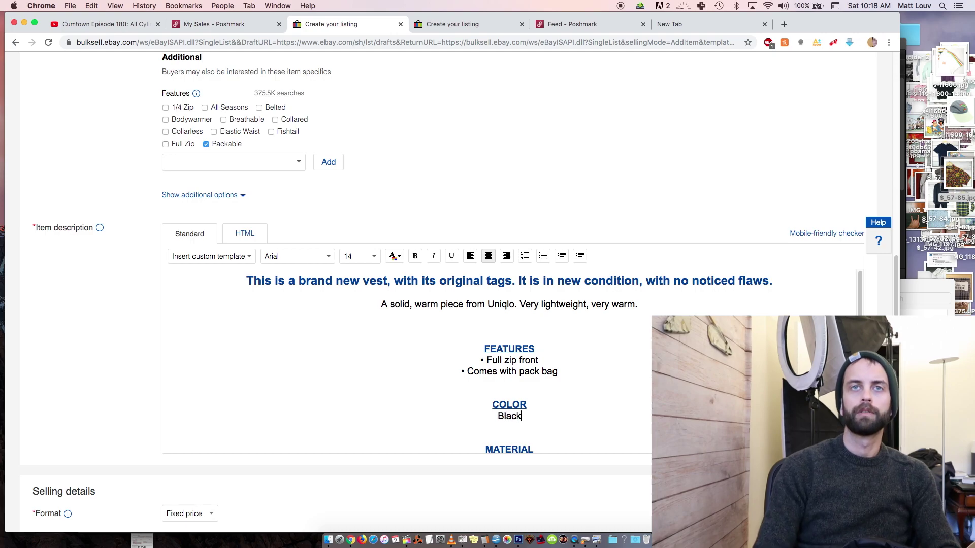
# Under MATERIAL, enter "Shell is 100% Nylon, Filling is 90% Down, 10% Feather"
pyautogui.scroll(-3, 512, 405)
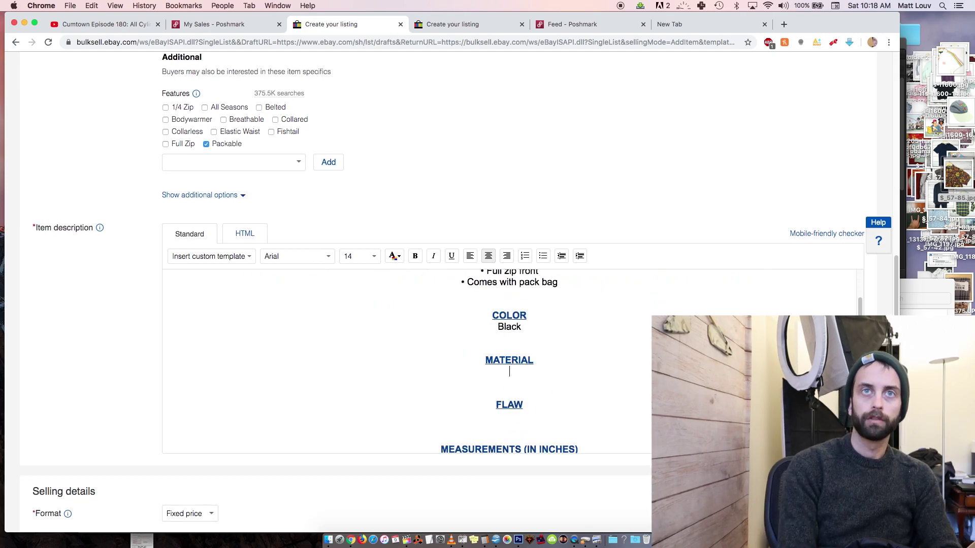
pyautogui.write('s 1009')
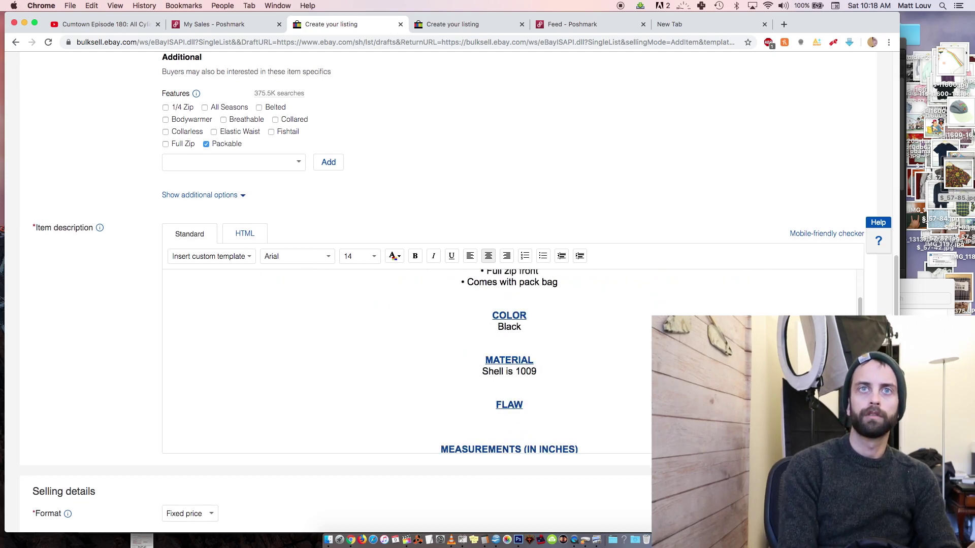
pyautogui.press('BackSpace')
pyautogui.write('% Nylon,')
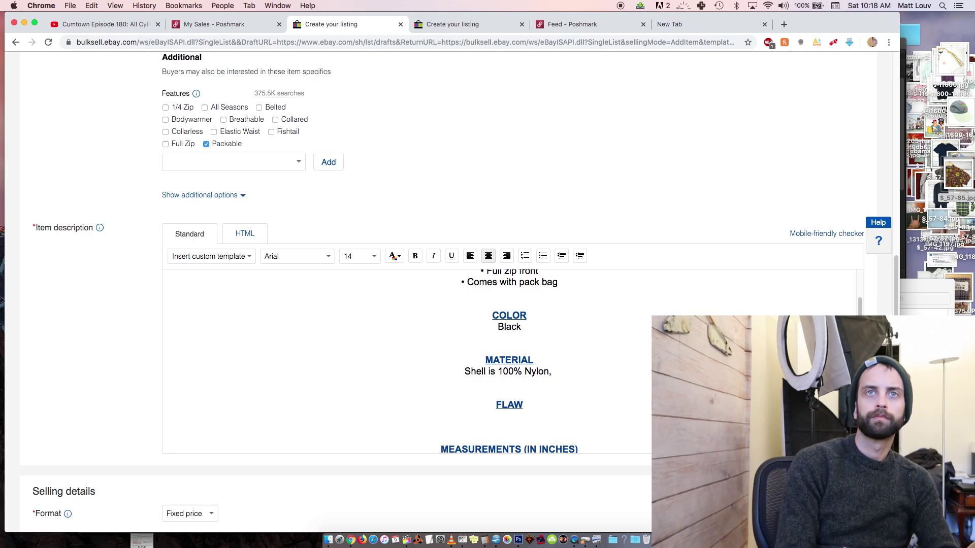
pyautogui.write('Filling is ')
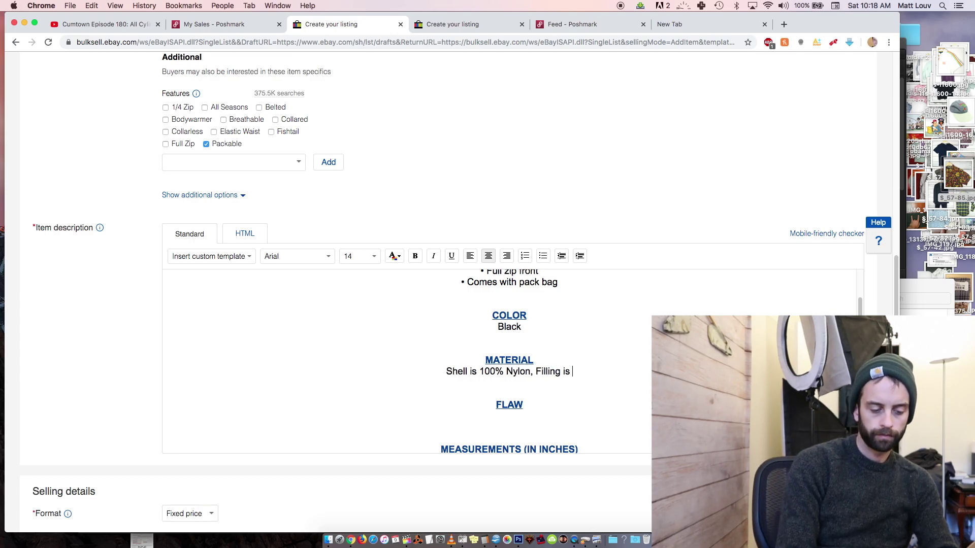
pyautogui.write('90% Down')
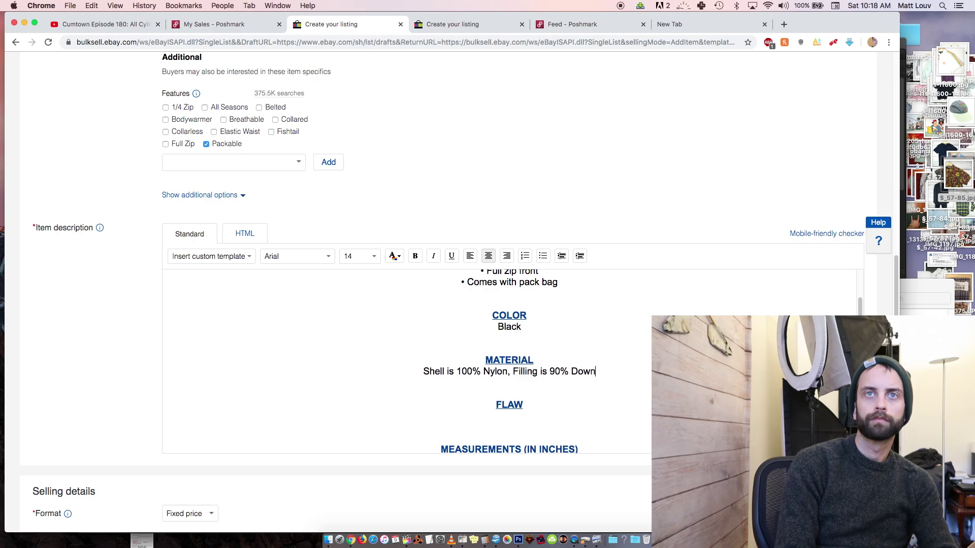
pyautogui.write(', 10% Feather')
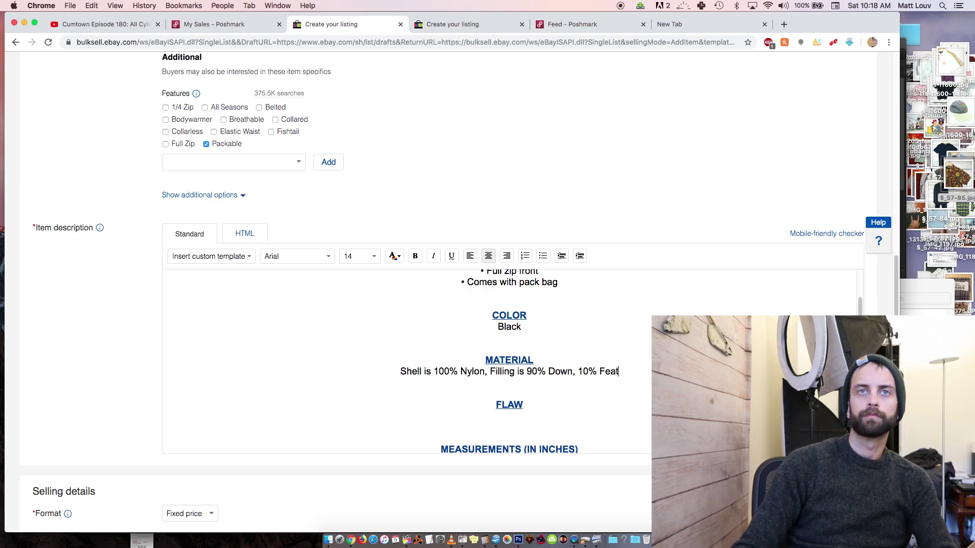
# Delete the FLAW section from the vest's item description
pyautogui.moveTo(552, 403); pyautogui.dragTo(526, 386)
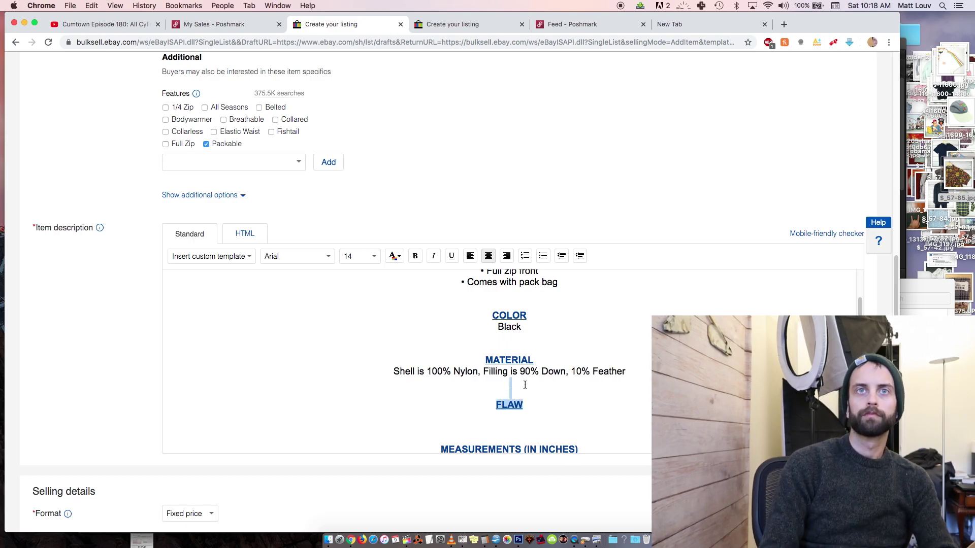
pyautogui.press('BackSpace')
pyautogui.scroll(-2, 549, 436)
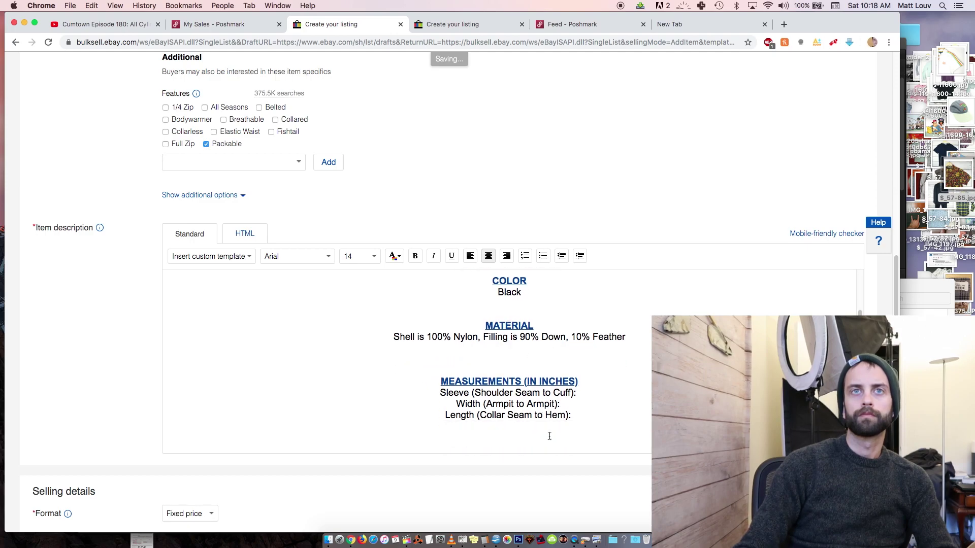
# Under MEASUREMENTS, remove the sleeve line and enter 24.5 for the armpit-to-armpit width and 29 for the collar-to-hem length
pyautogui.tripleClick(527, 393)
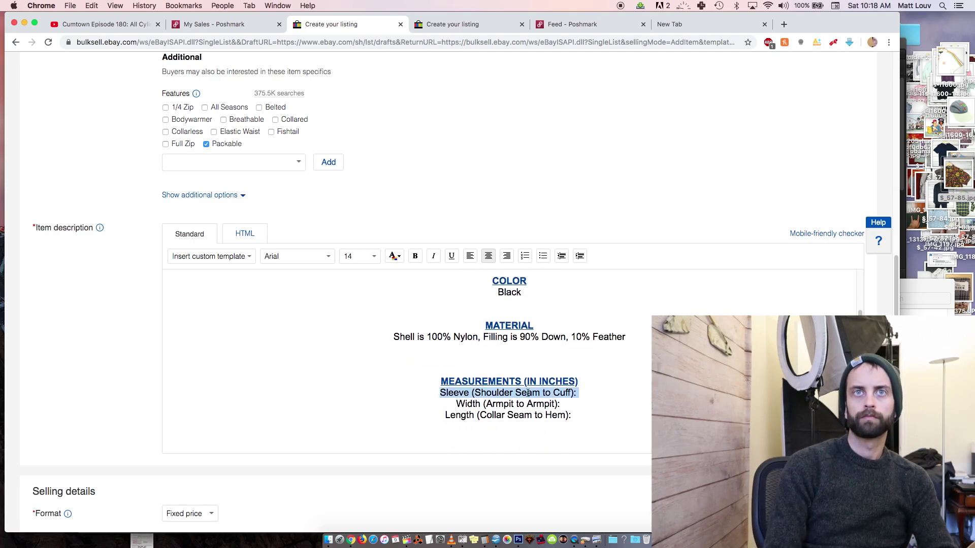
pyautogui.press('BackSpace')
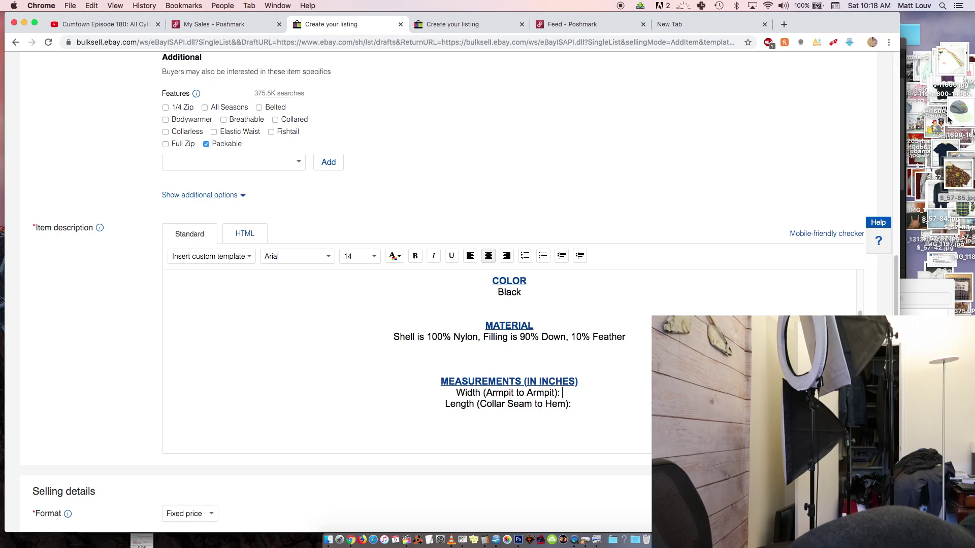
pyautogui.write('24.5')
pyautogui.click(573, 404)
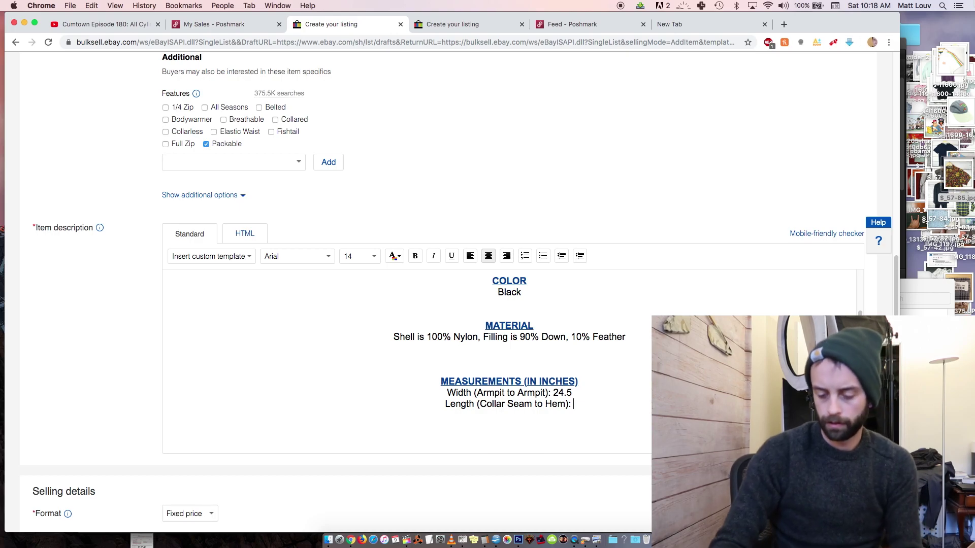
pyautogui.write('29')
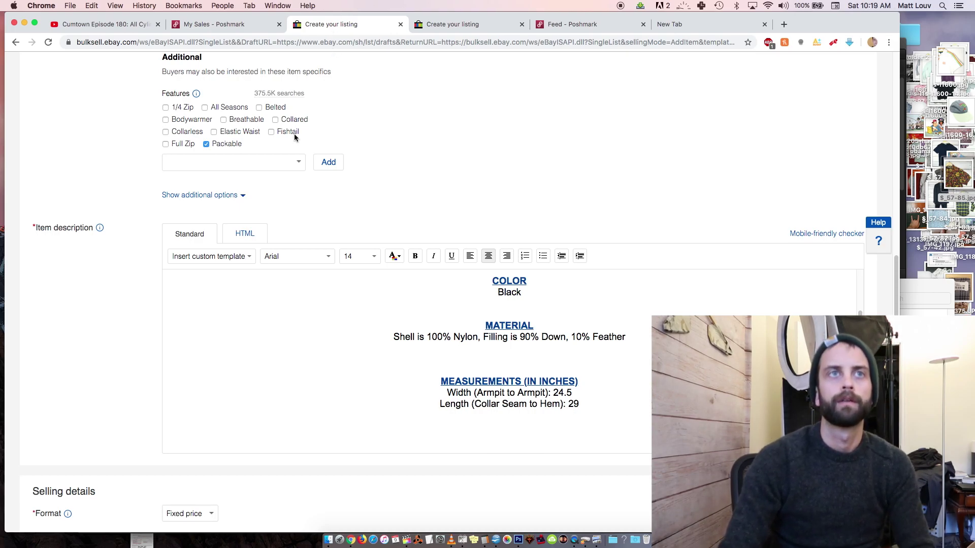
# Open ebay.com in place of the blank second listing form and search for "uniqlo ultra light down puffer vest men xxl"
pyautogui.scroll(-10, 122, 343)
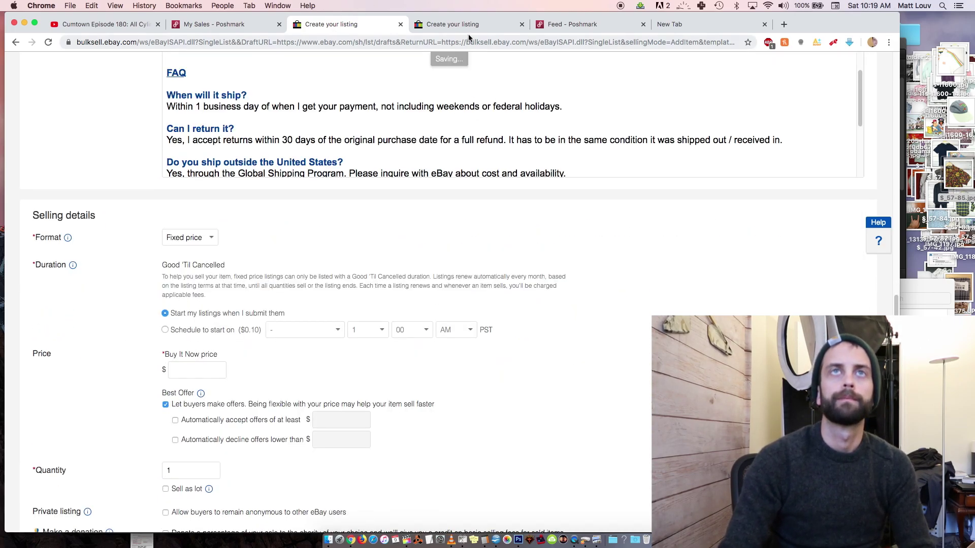
pyautogui.click(436, 24)
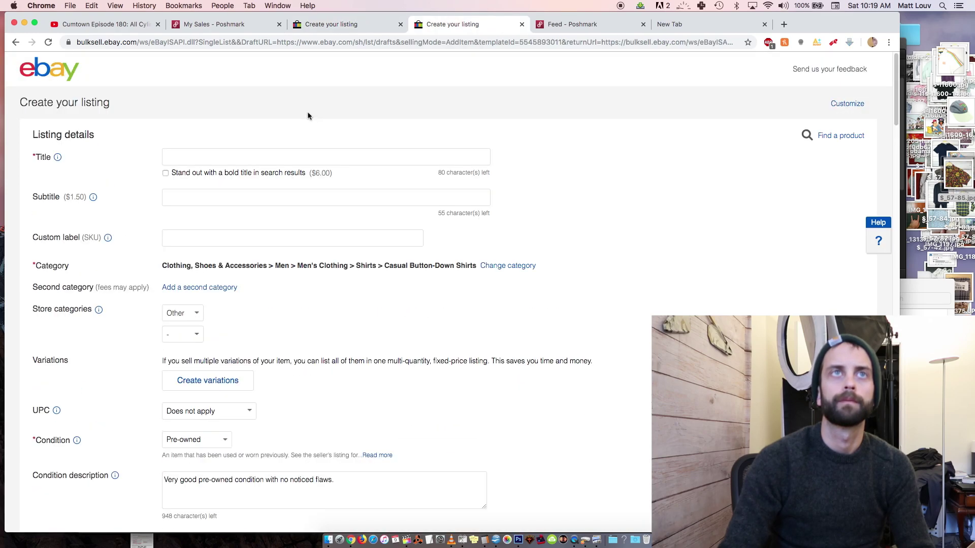
pyautogui.click(241, 44)
pyautogui.write('ebay.com')
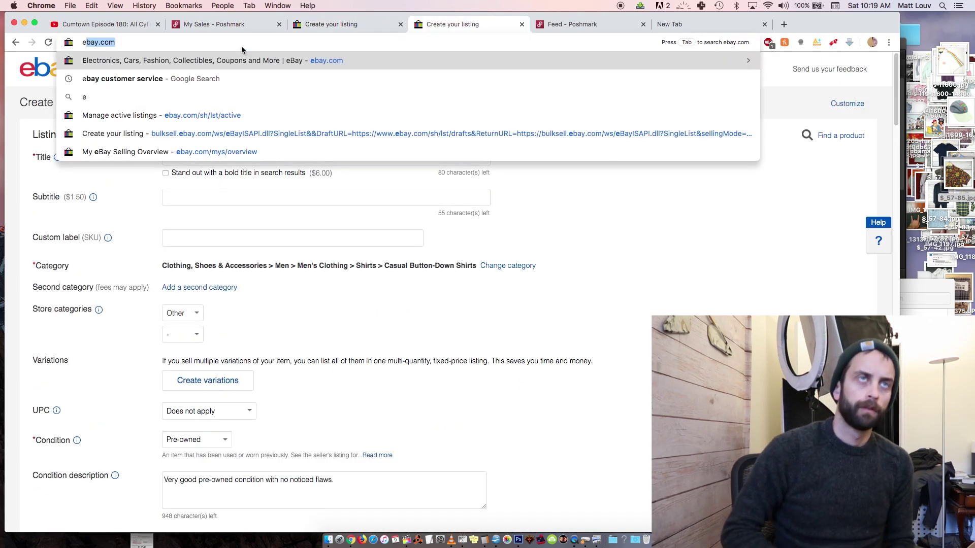
pyautogui.press('Return')
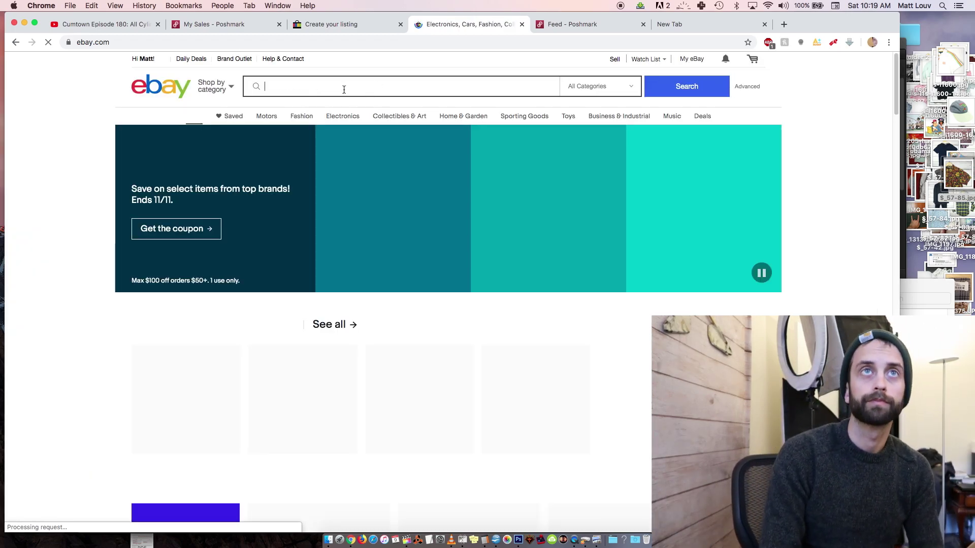
pyautogui.write('uniqlo ultra light down o')
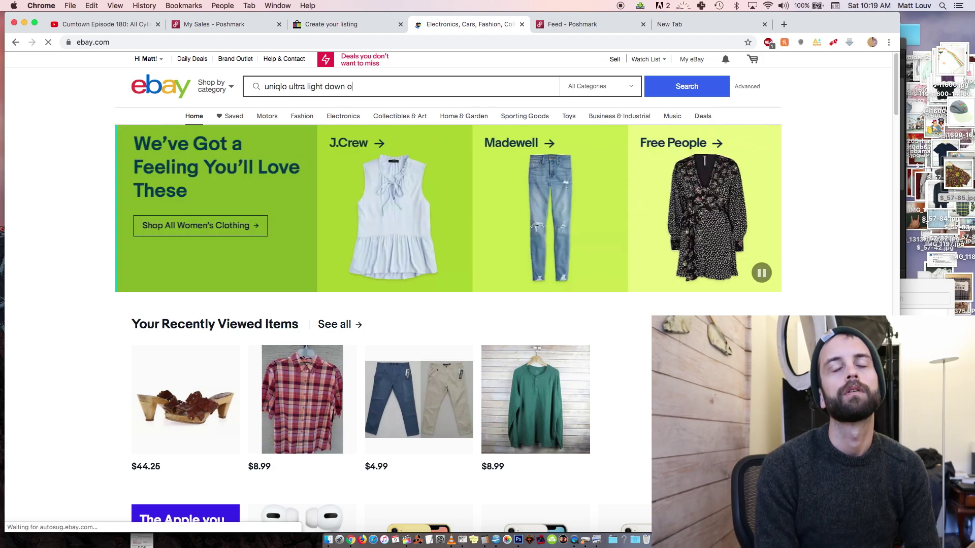
pyautogui.press('BackSpace')
pyautogui.write('pu')
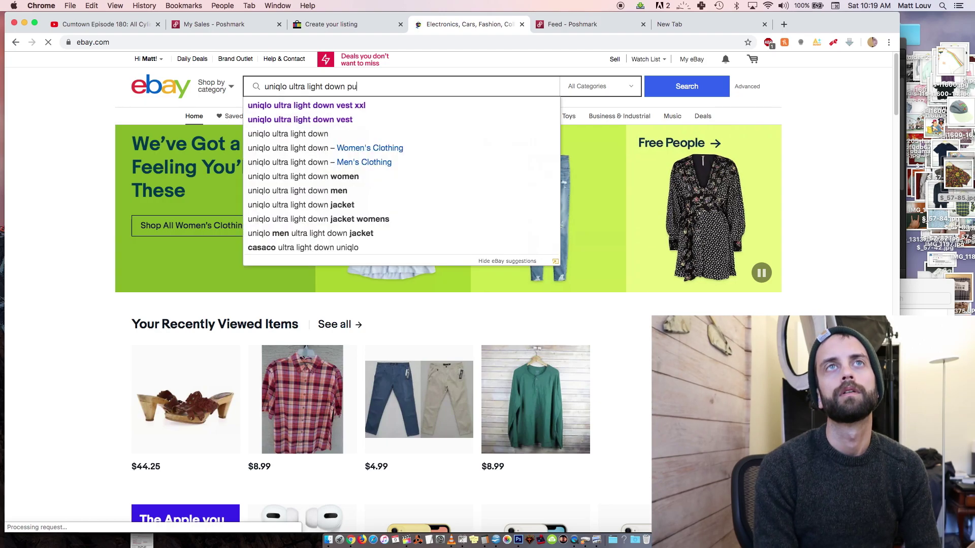
pyautogui.write('ffe')
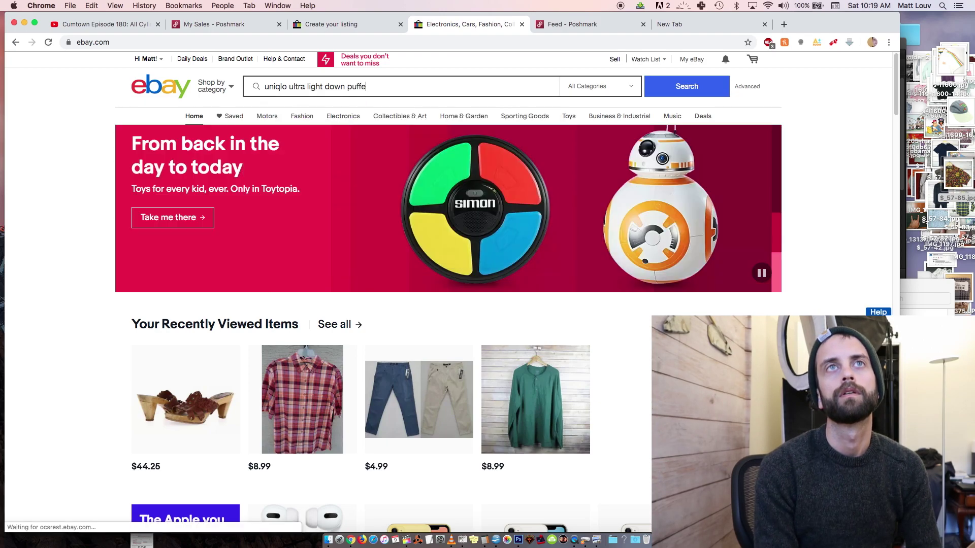
pyautogui.write('r vest men xxl')
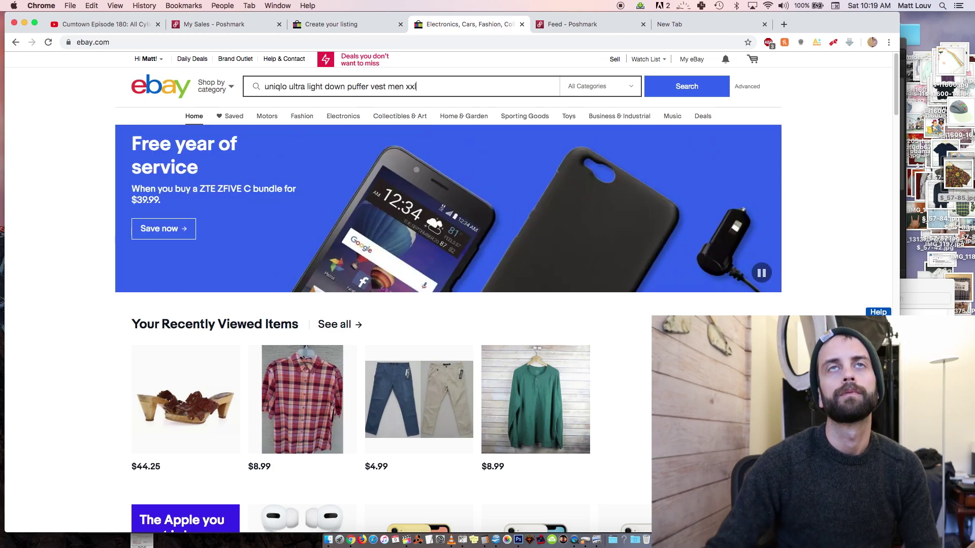
pyautogui.press('Return')
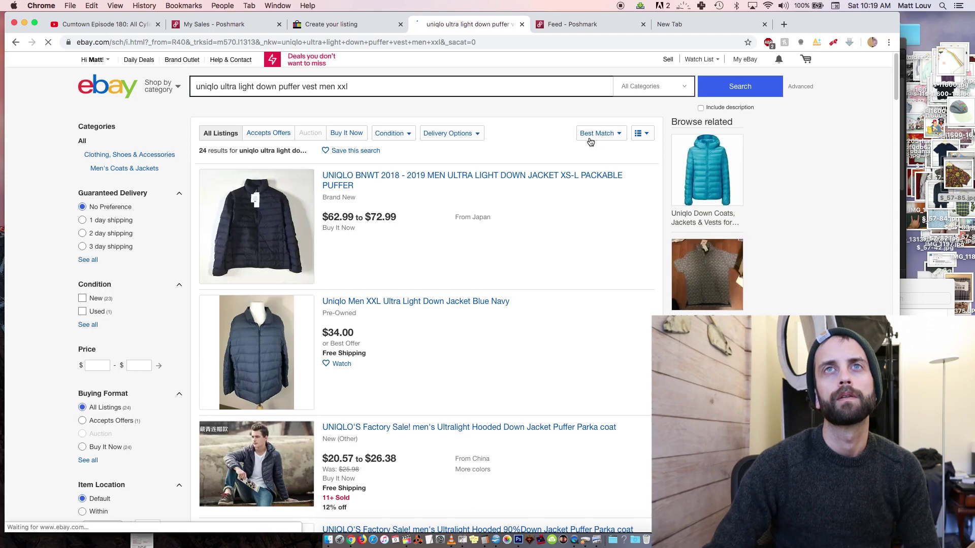
# Sort the vest search results by lowest price plus shipping and limit them to Buy It Now listings
pyautogui.click(618, 133)
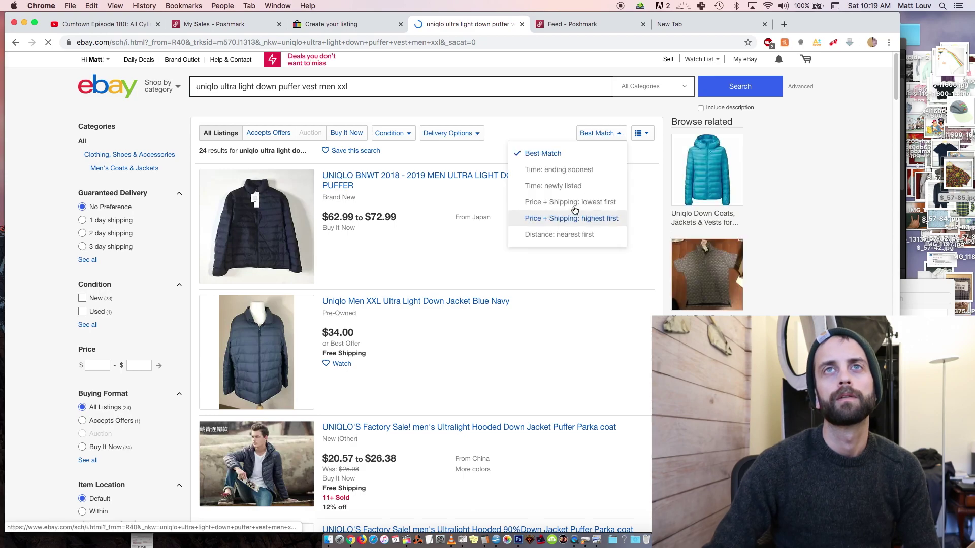
pyautogui.click(574, 203)
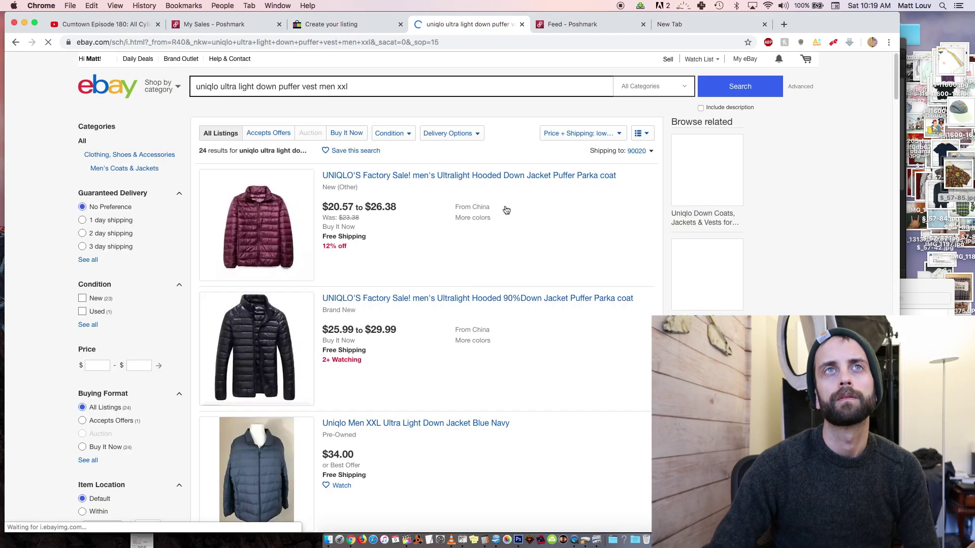
pyautogui.click(343, 134)
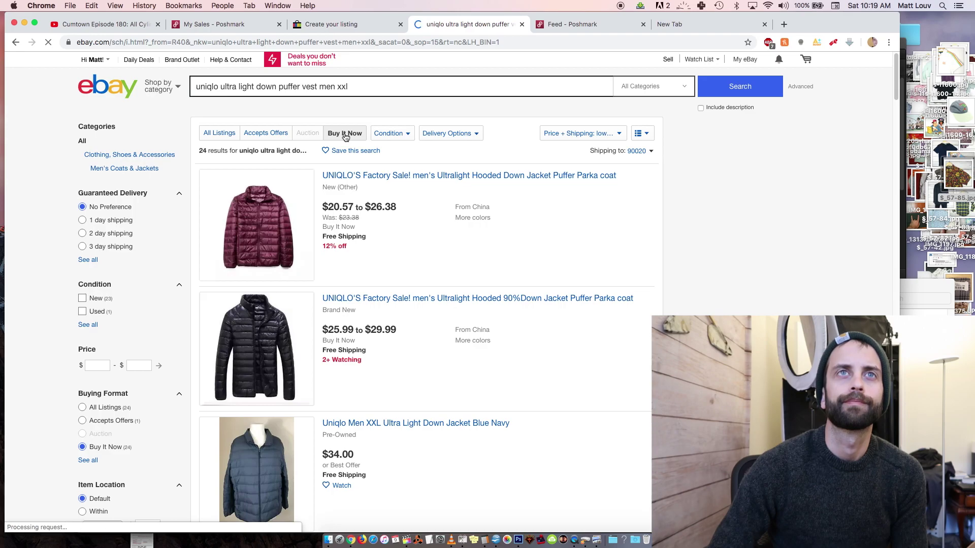
# Return to the vest's listing draft and set its Buy It Now price to $24.97
pyautogui.click(315, 24)
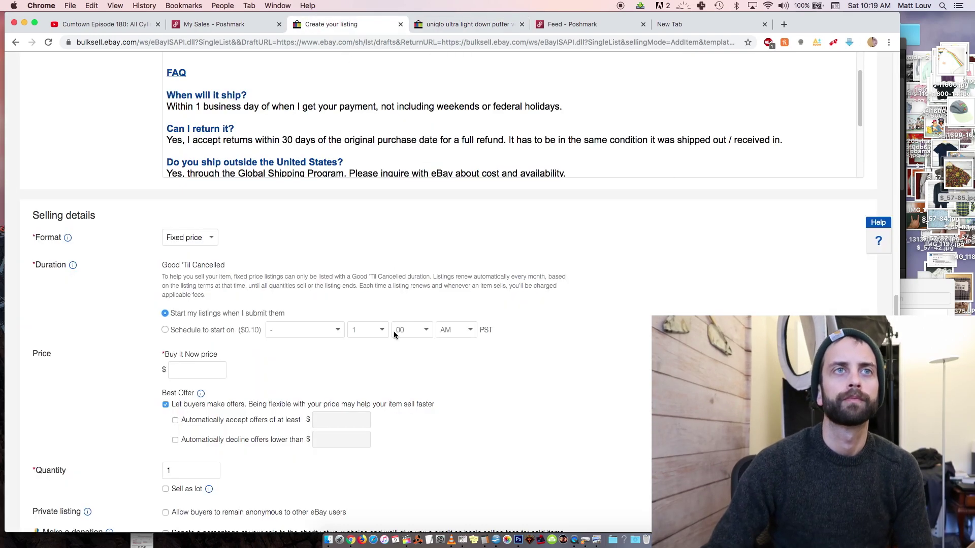
pyautogui.click(203, 370)
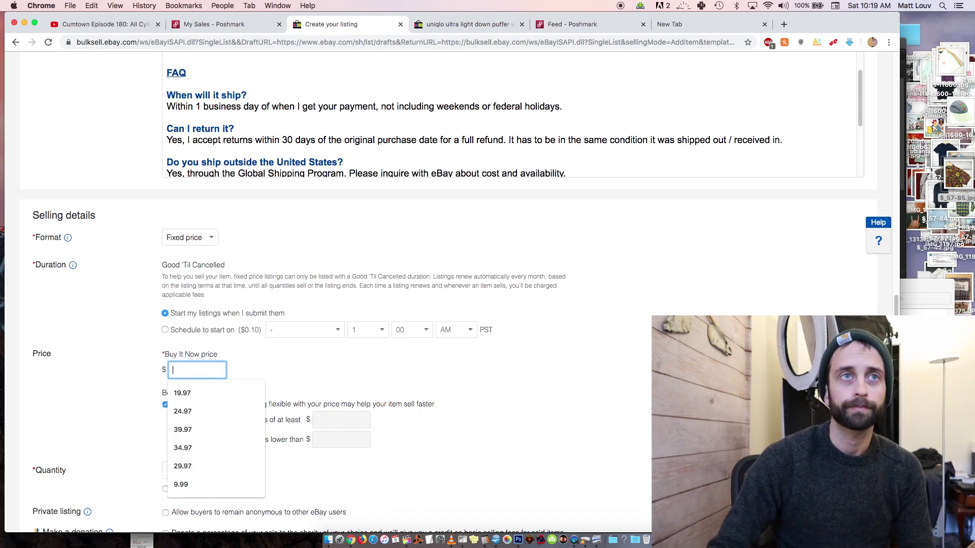
pyautogui.write('24.97')
pyautogui.scroll(-10, 153, 440)
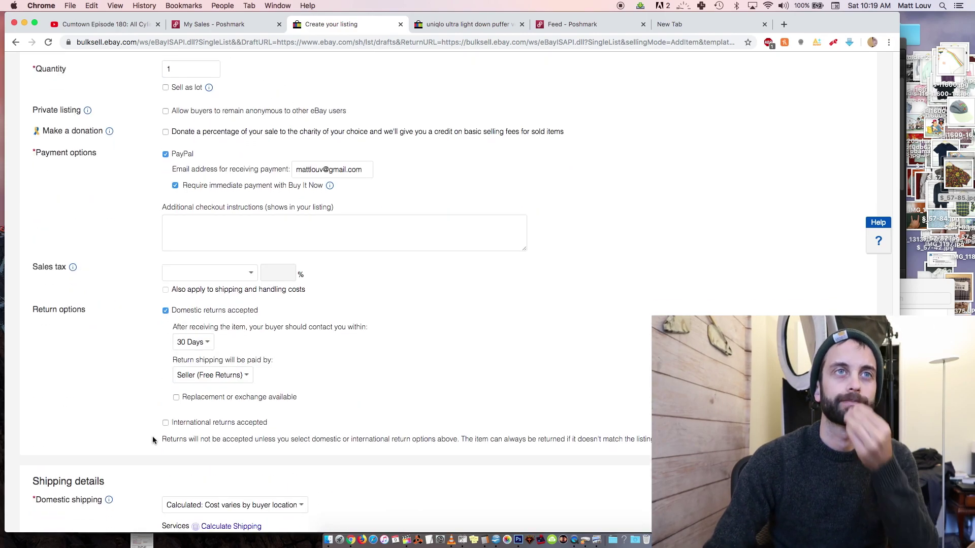
pyautogui.scroll(-4, 153, 439)
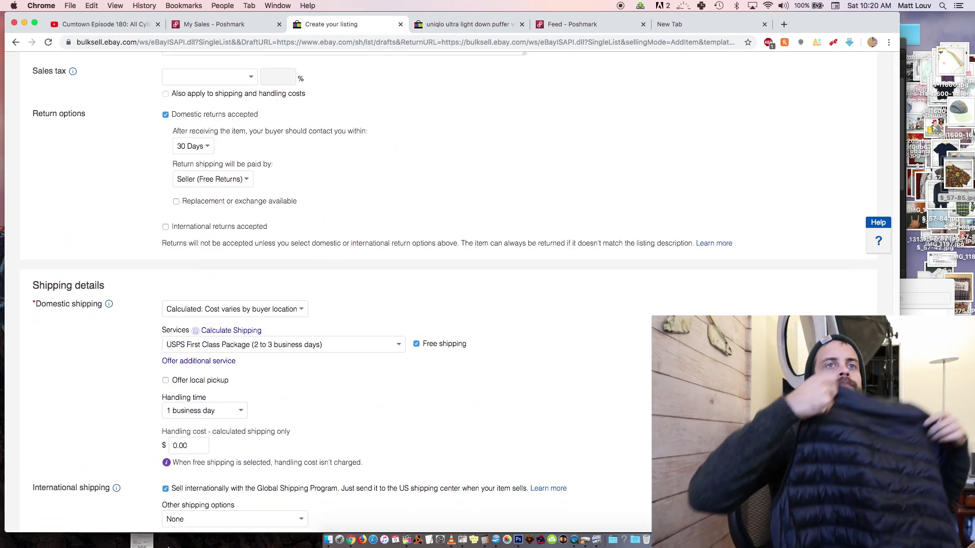